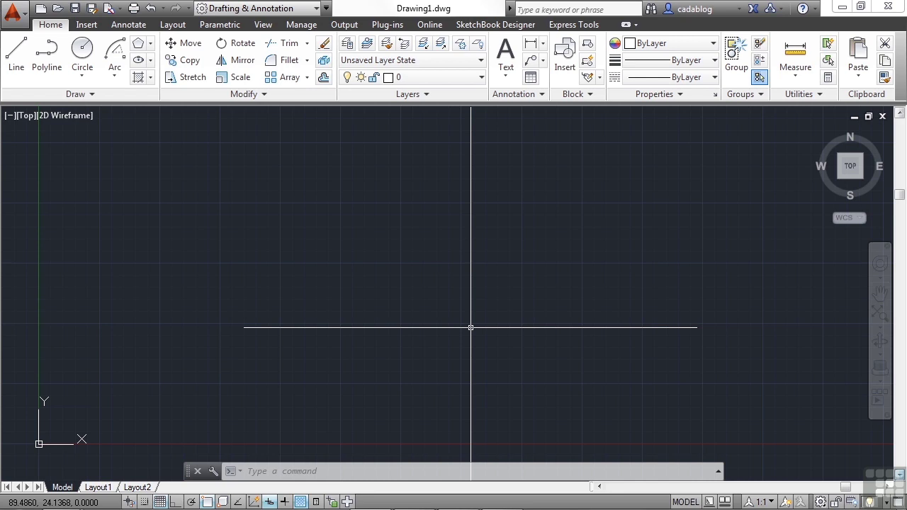
Step: Open the drawing Trim-Extend Examples.dwg with the OPEN command
text(op)
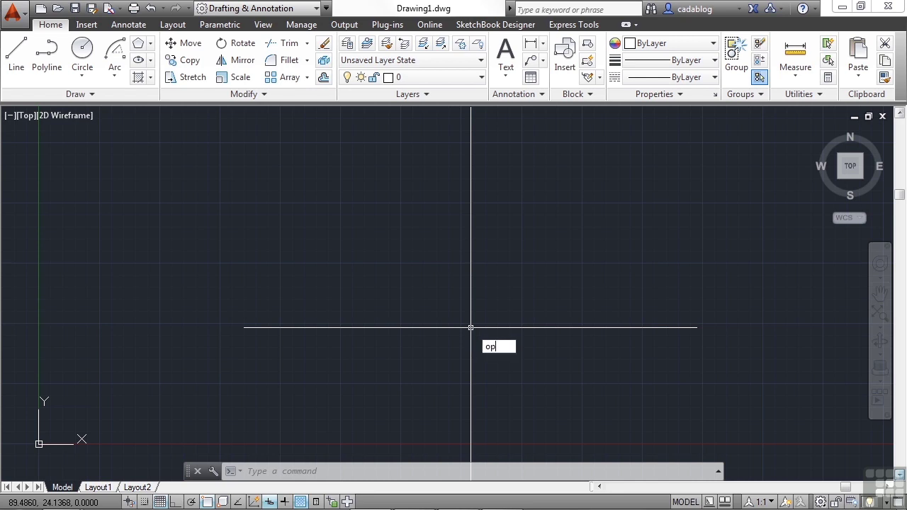
text(en)
key(Return)
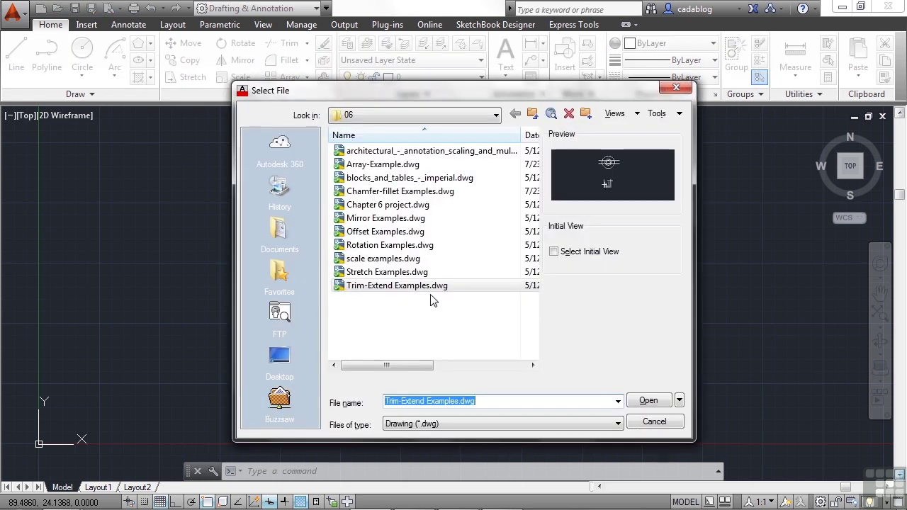
click(432, 287)
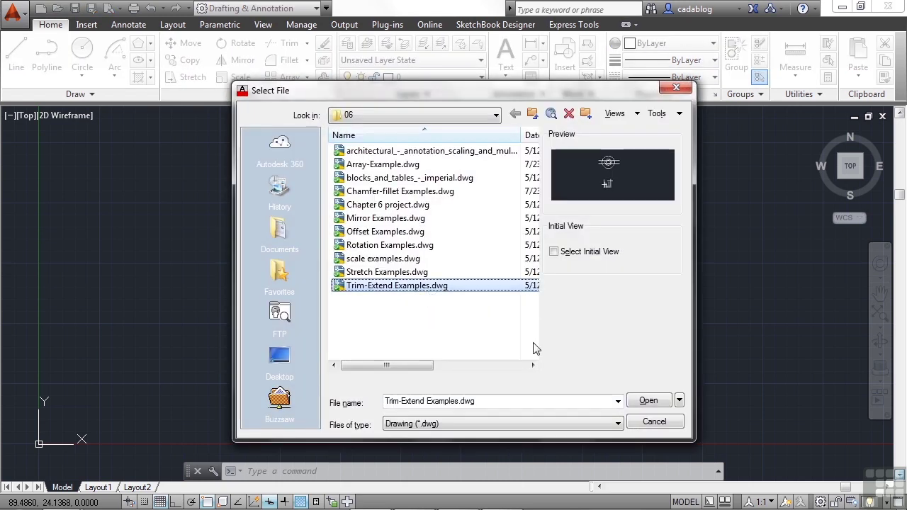
click(651, 401)
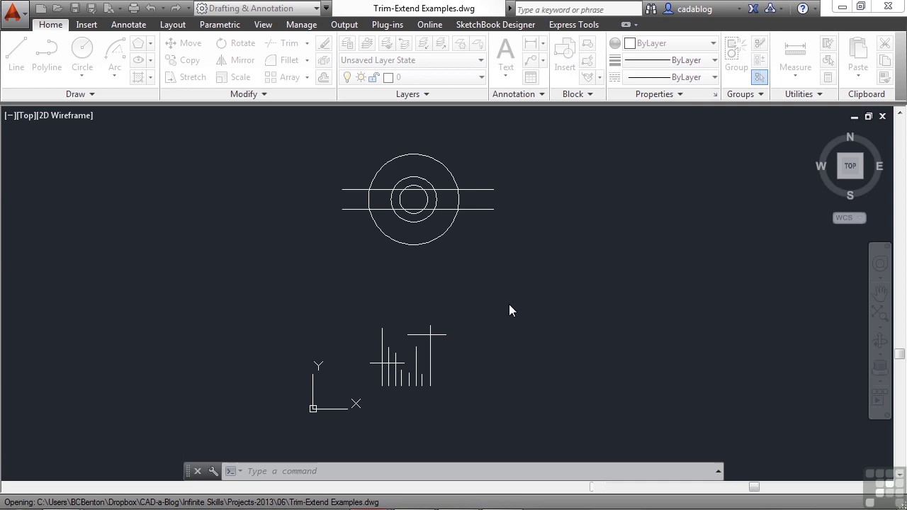
Step: Pan and zoom in until the set of vertical lines fills the view
middle_drag(433, 289, 465, 290)
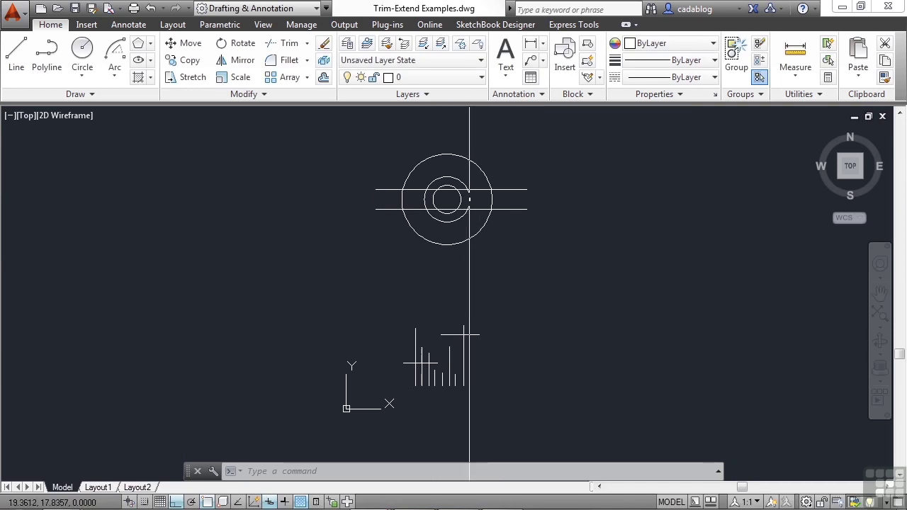
scroll(471, 292, up, 2)
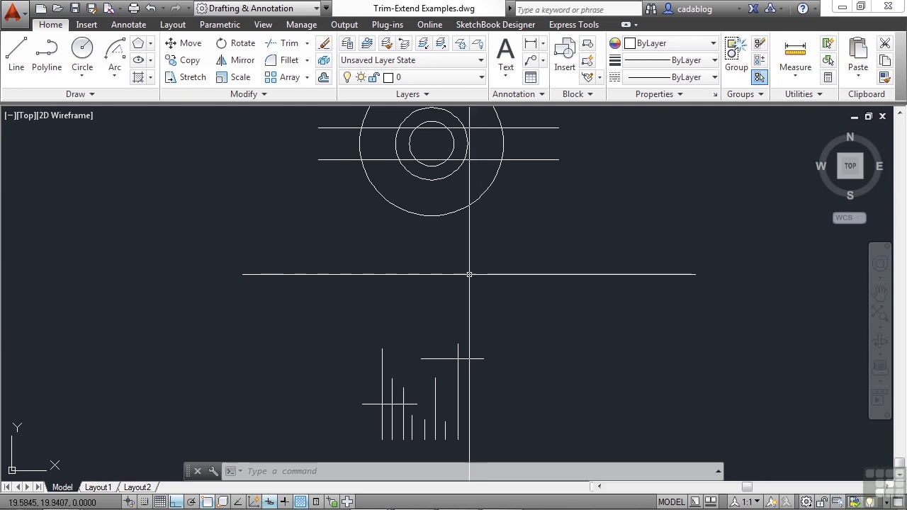
middle_drag(431, 330, 432, 269)
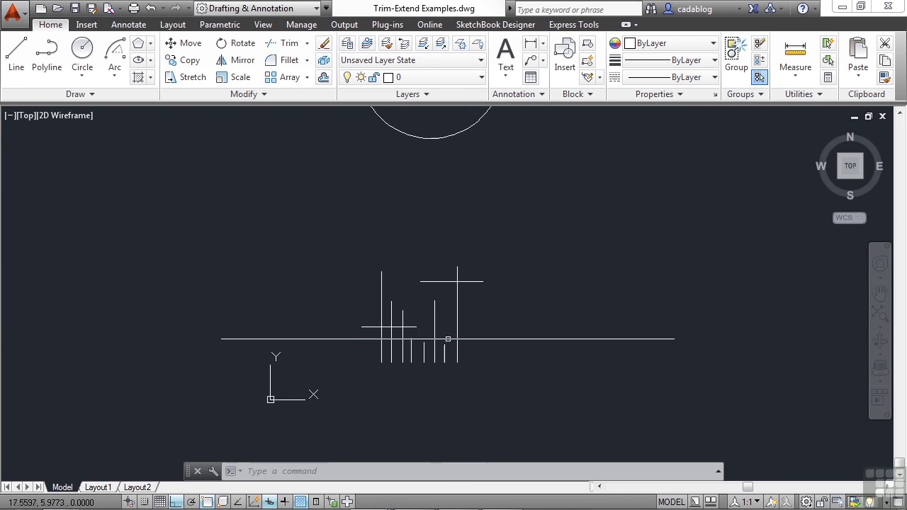
scroll(433, 364, up, 2)
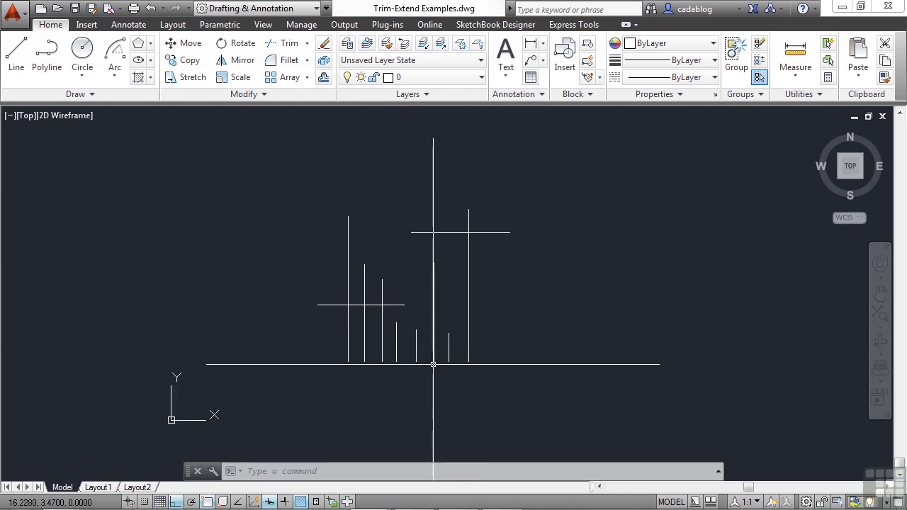
click(390, 368)
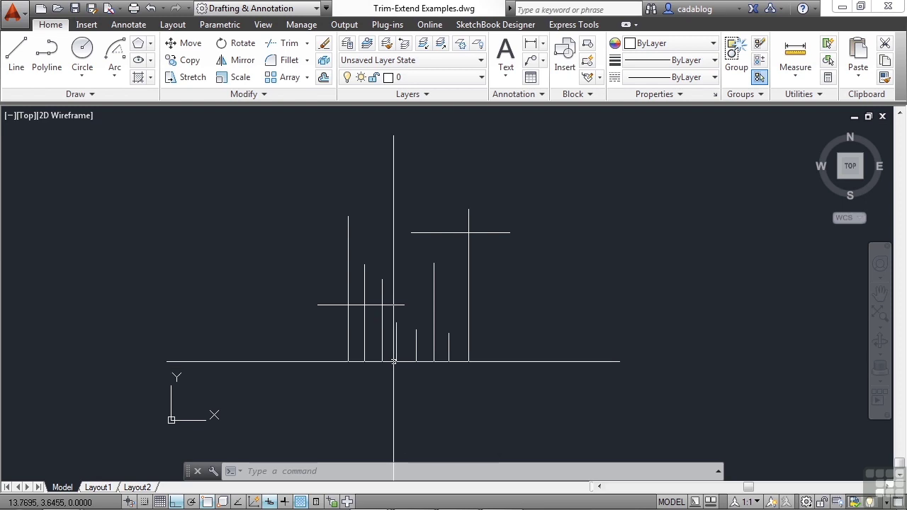
drag(390, 368, 515, 362)
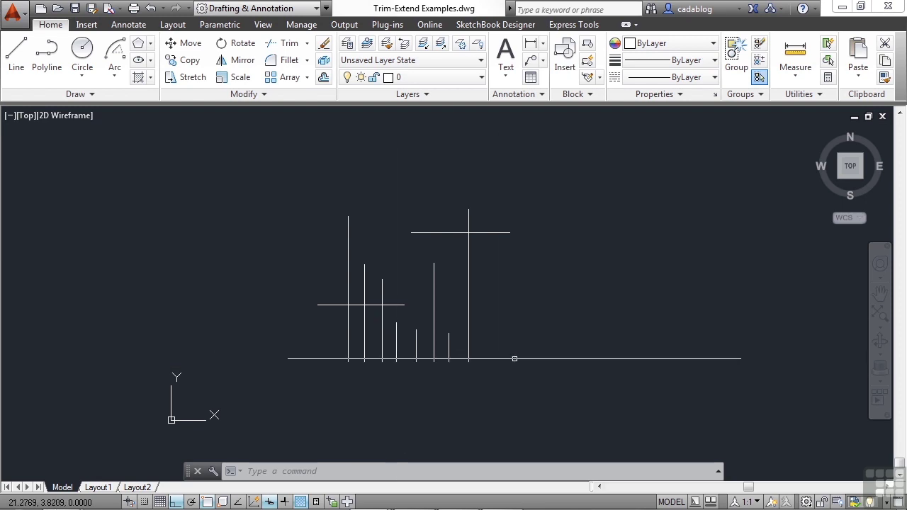
scroll(487, 341, up, 2)
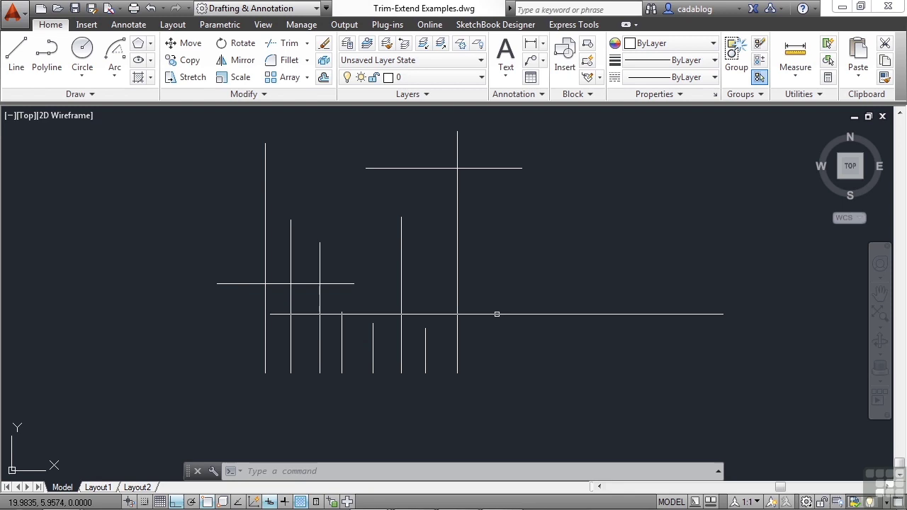
middle_drag(496, 314, 532, 316)
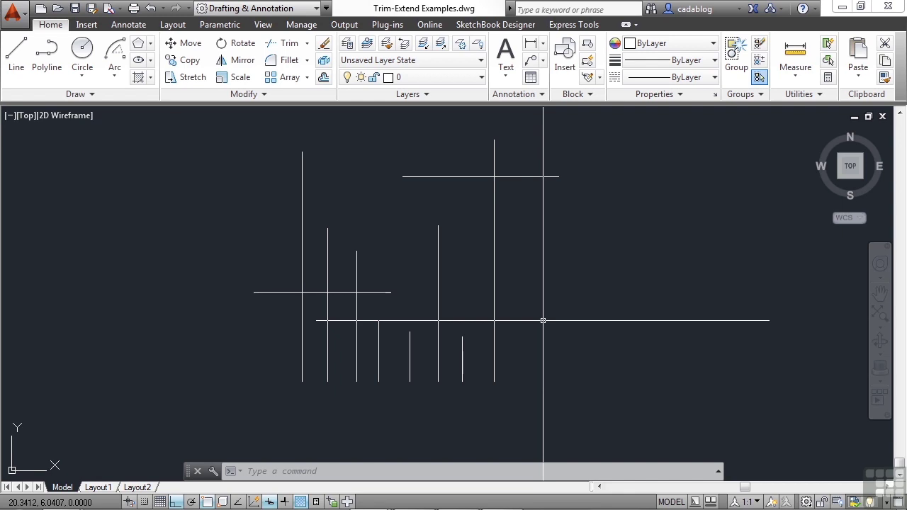
text(TRIM)
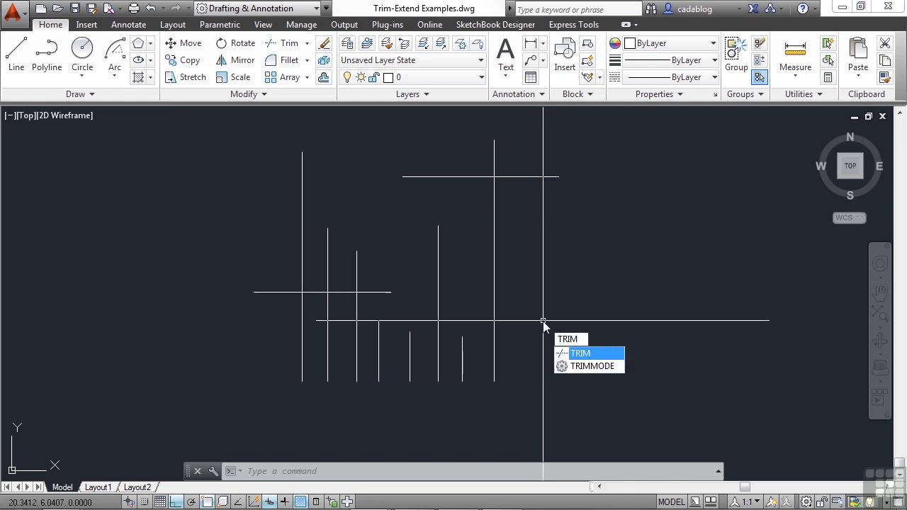
key(Escape)
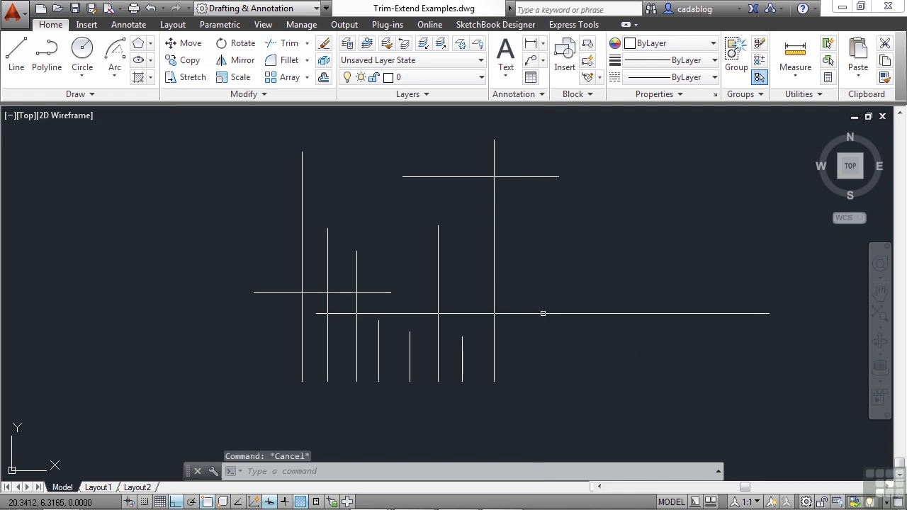
text(TR)
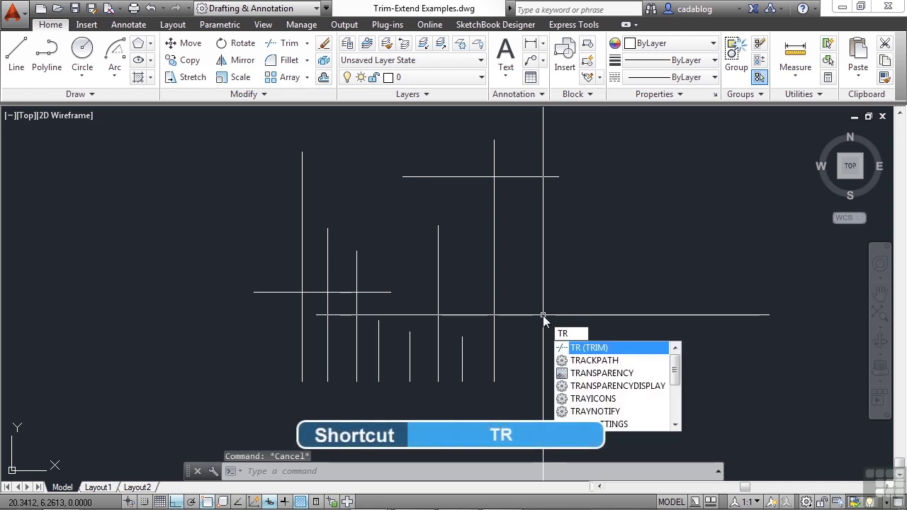
key(Escape)
text(T)
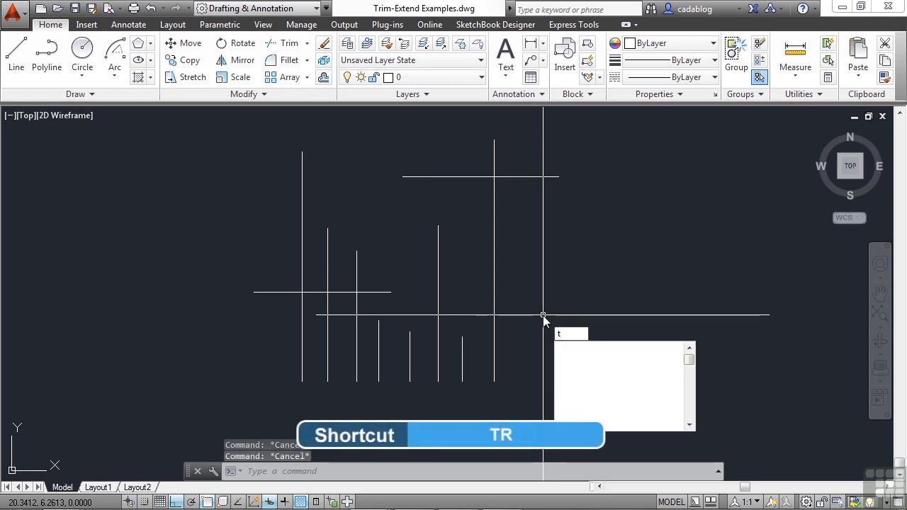
key(Escape)
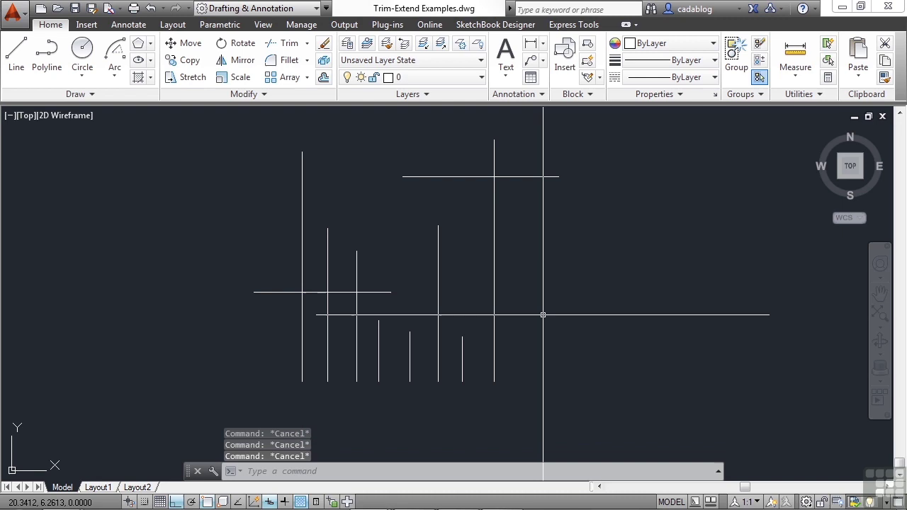
text(TR)
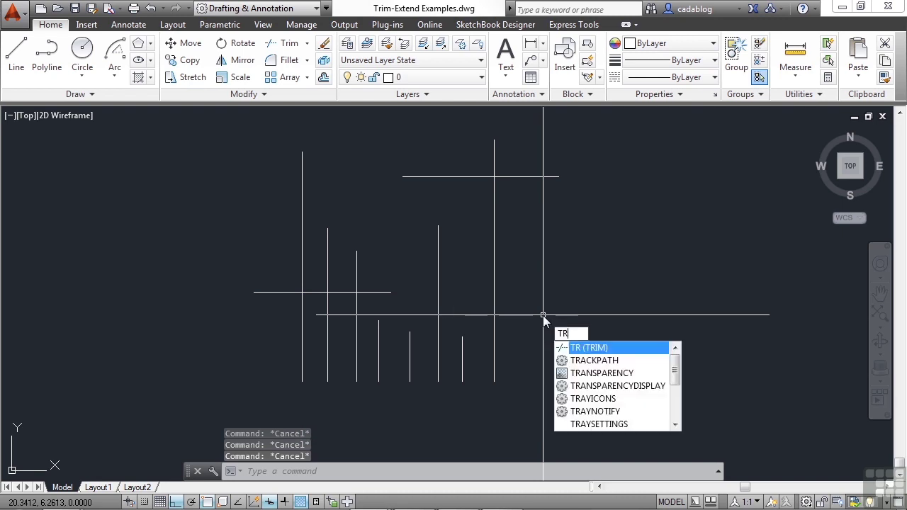
key(Escape)
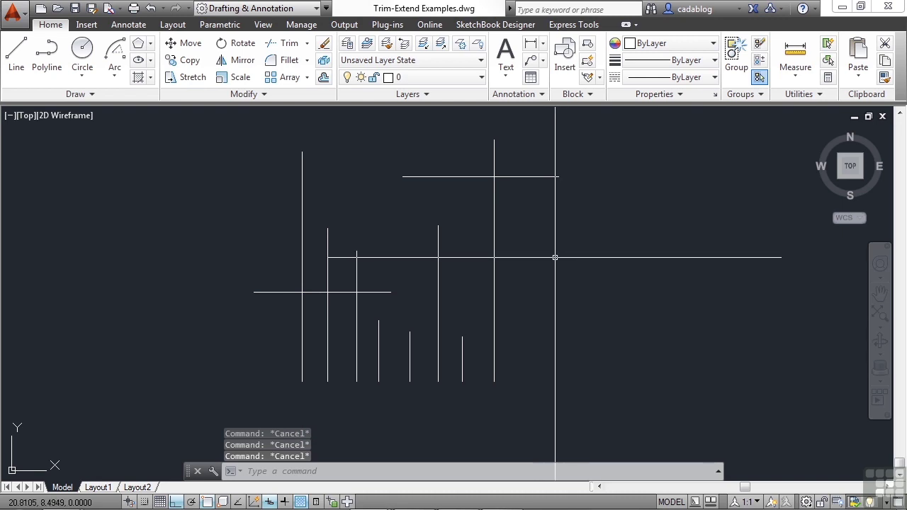
click(307, 44)
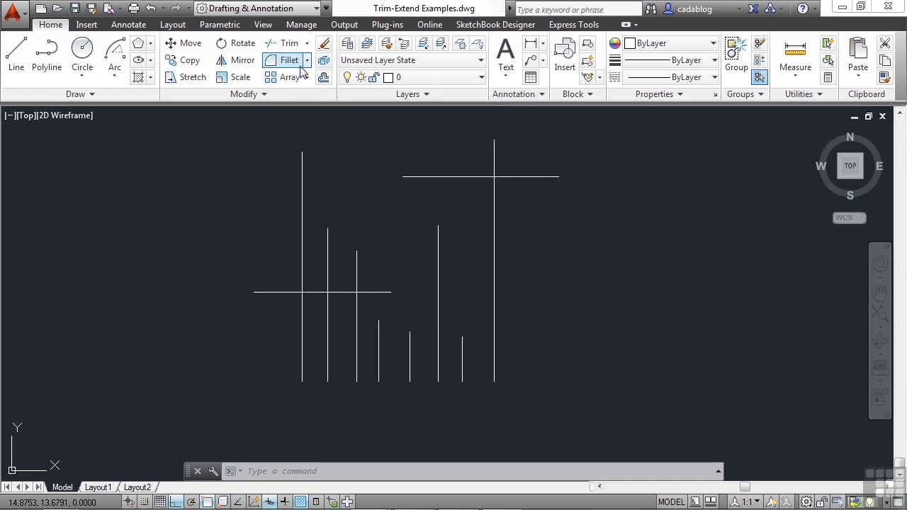
Step: Trim the left vertical lines back to the short horizontal line as cutting edge
text(tr)
key(Return)
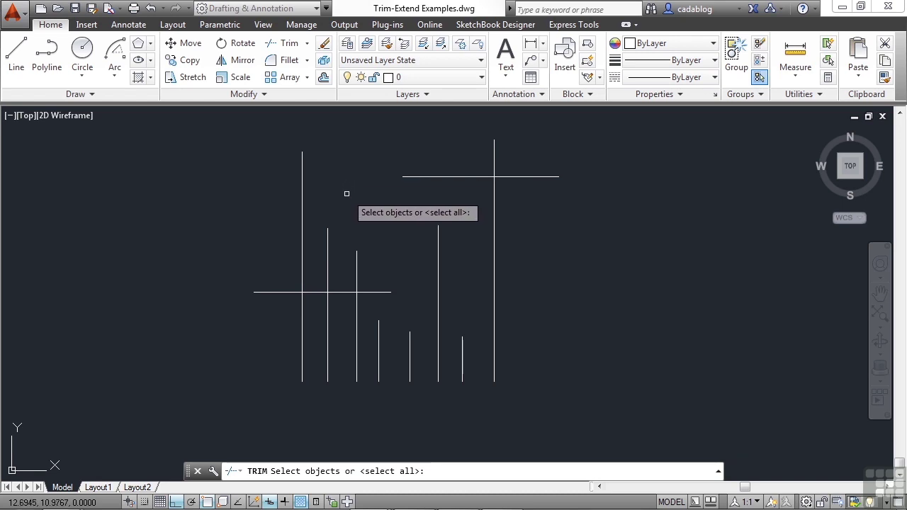
click(376, 292)
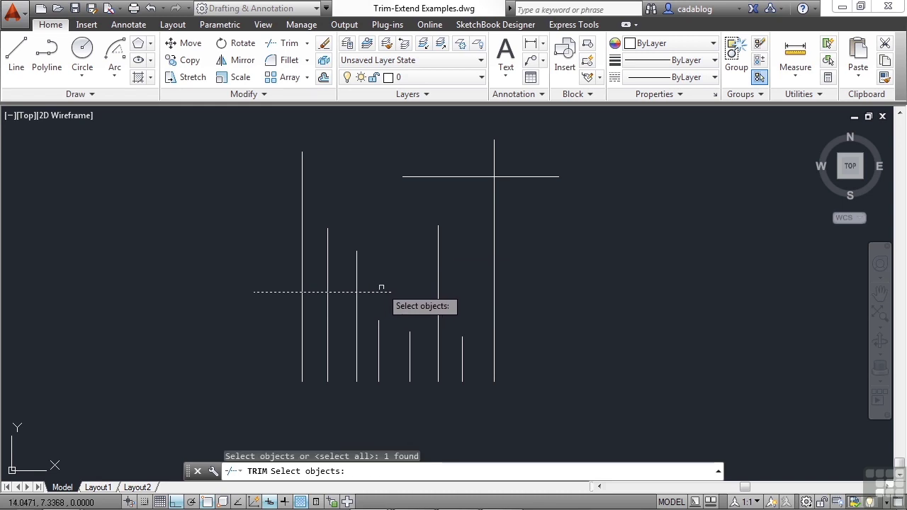
key(Return)
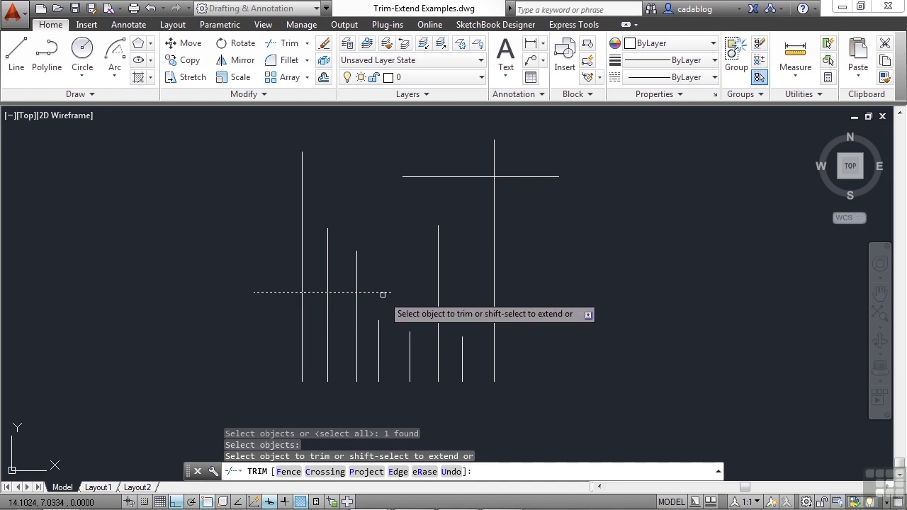
click(303, 200)
click(328, 234)
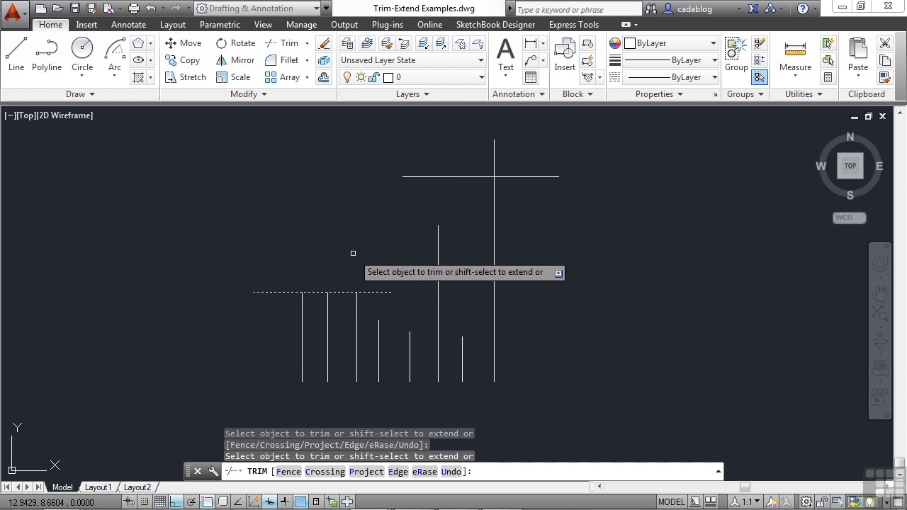
Step: Try trimming the tall right-hand vertical lines, which lie past the short edge's end
click(456, 257)
click(415, 255)
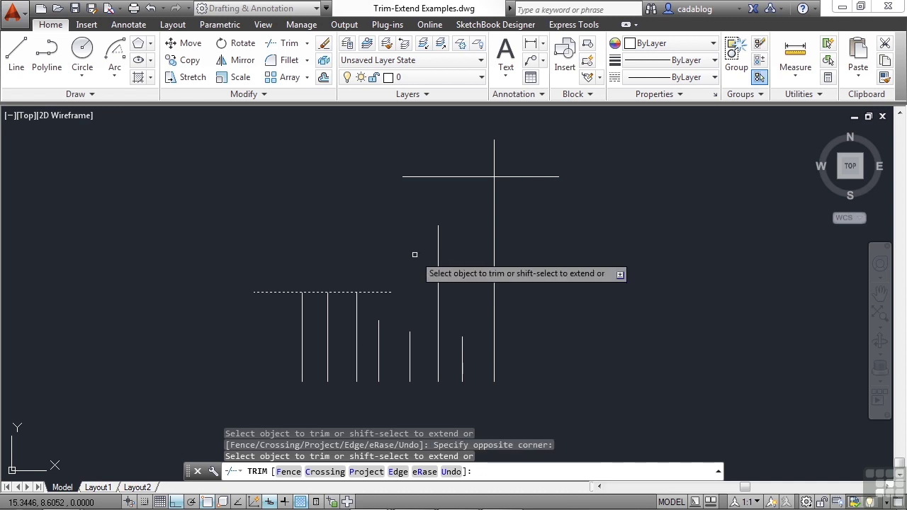
click(438, 256)
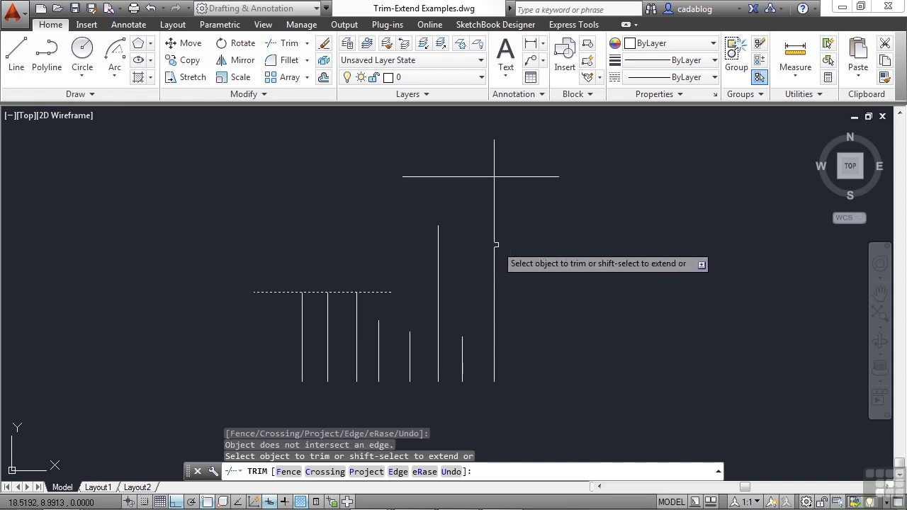
click(526, 246)
click(422, 263)
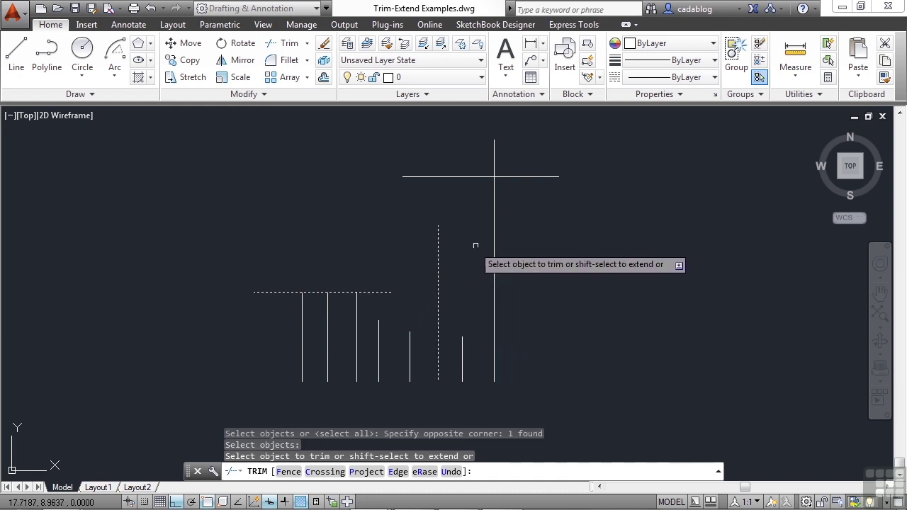
click(438, 252)
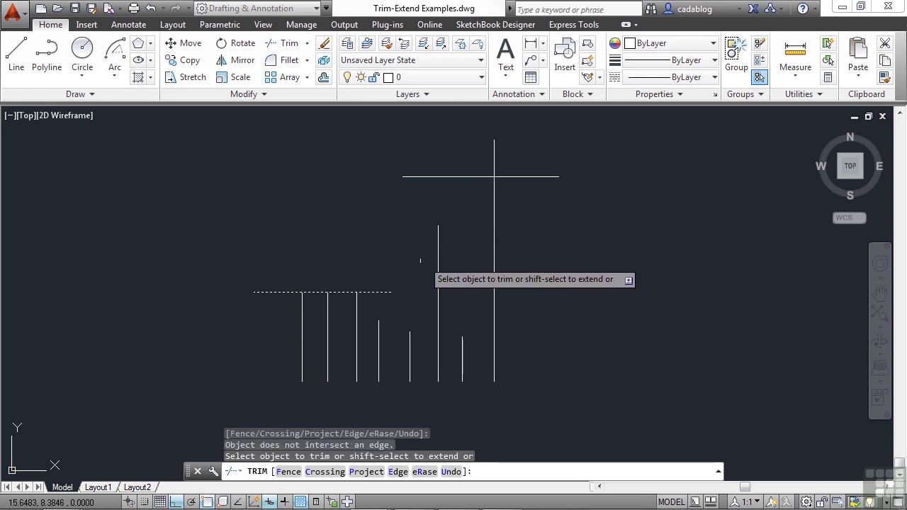
Step: Set Edge mode to Extend and trim the two tallest lines to the edge's level
click(397, 472)
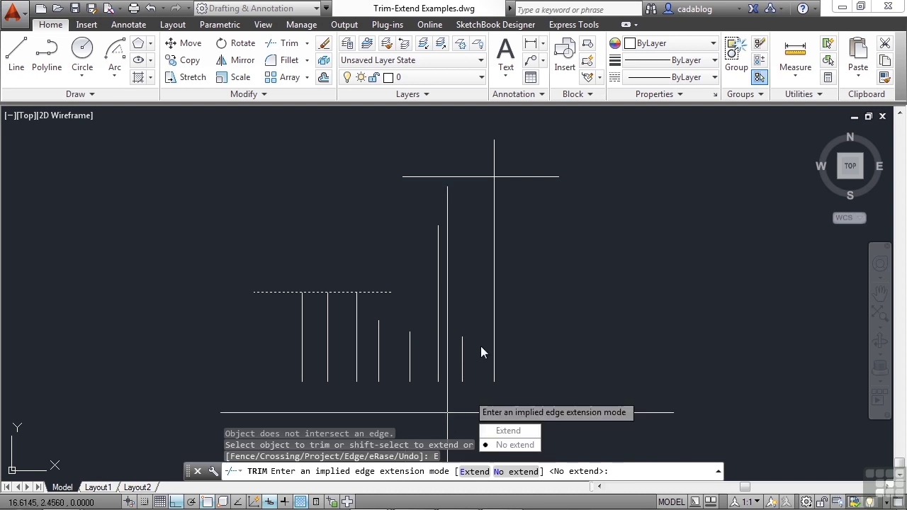
click(535, 432)
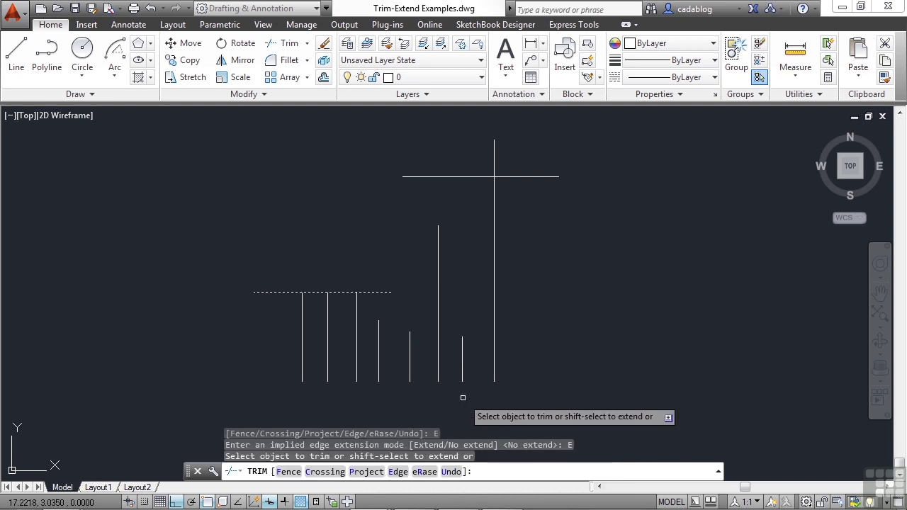
click(437, 245)
click(492, 239)
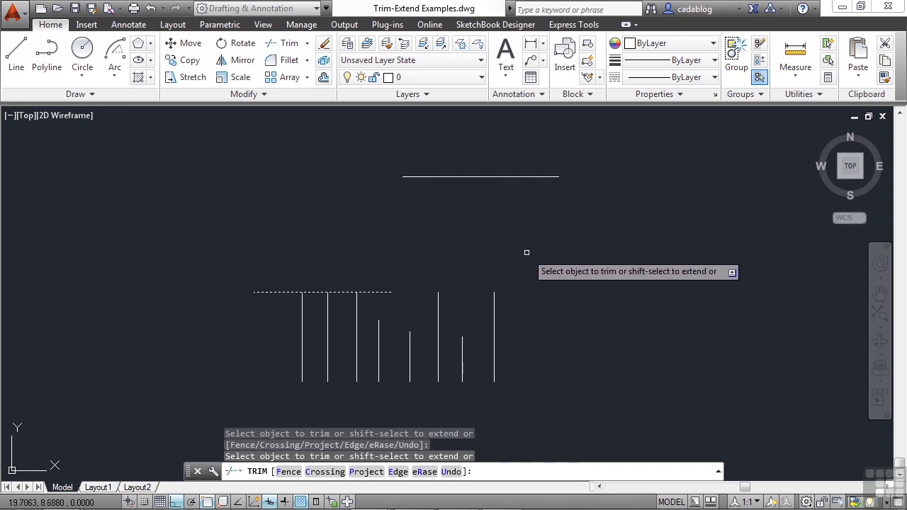
key(Return)
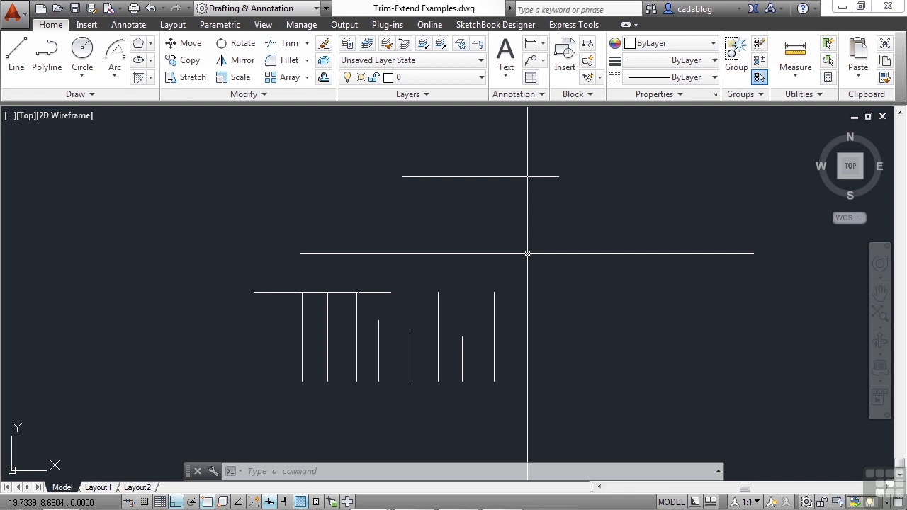
Step: Cancel the typed EX entry and start Extend from the Modify panel's Trim flyout
text(EX)
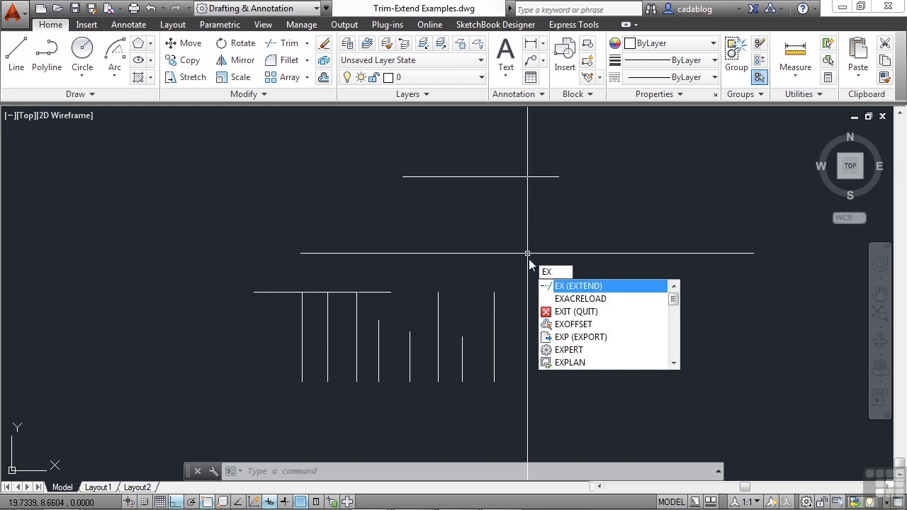
key(Escape)
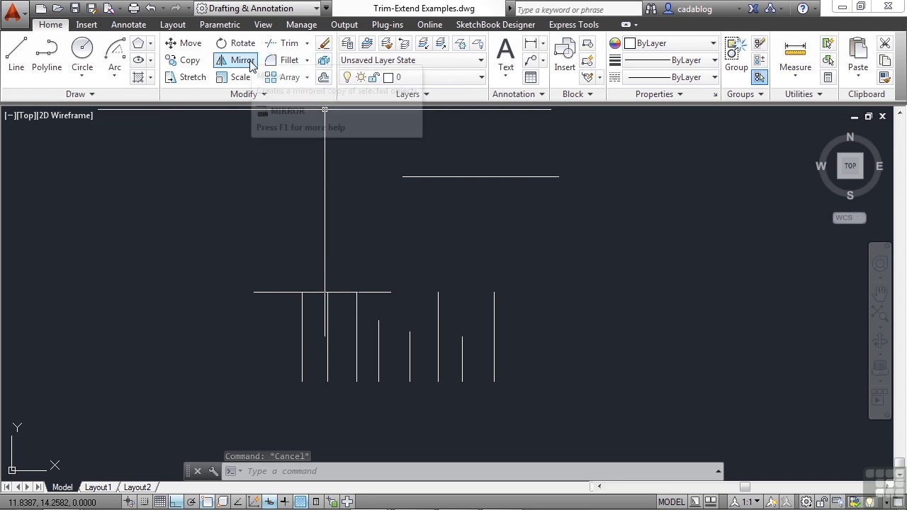
click(307, 43)
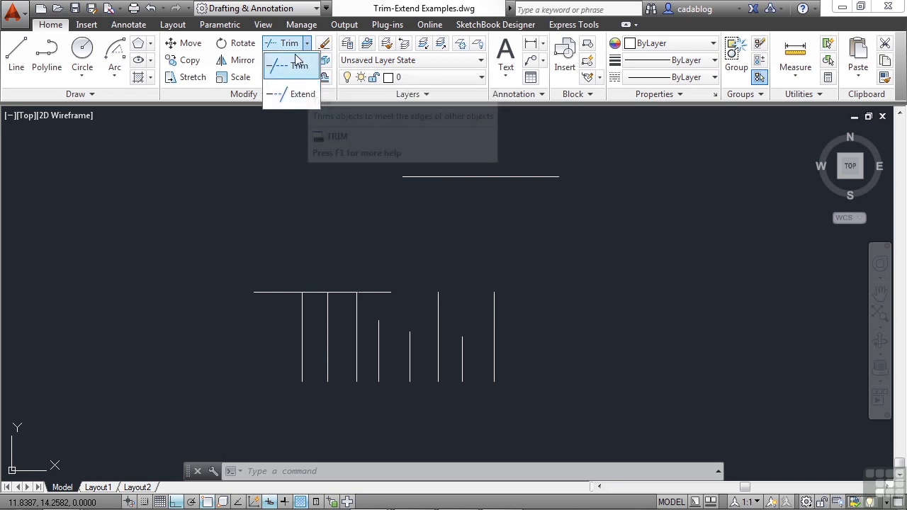
click(296, 94)
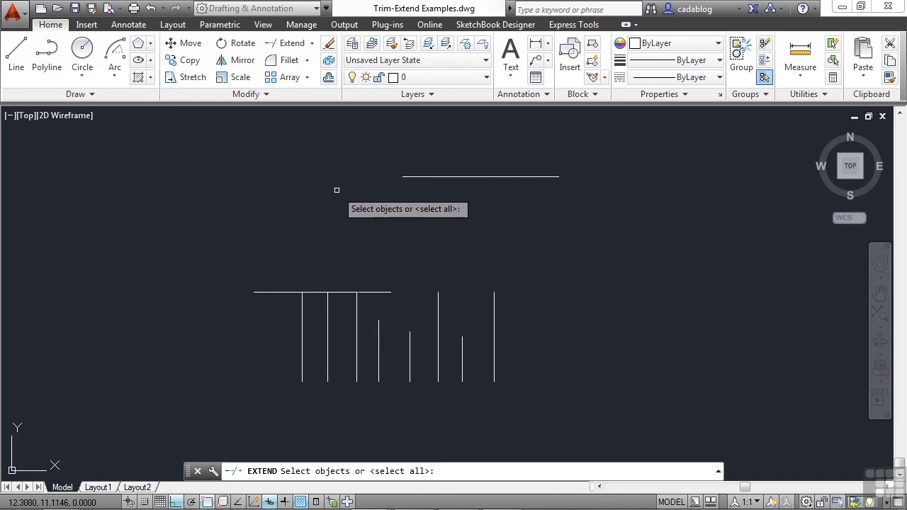
Step: Use the top horizontal line as boundary with Edge mode set to Extend
click(443, 177)
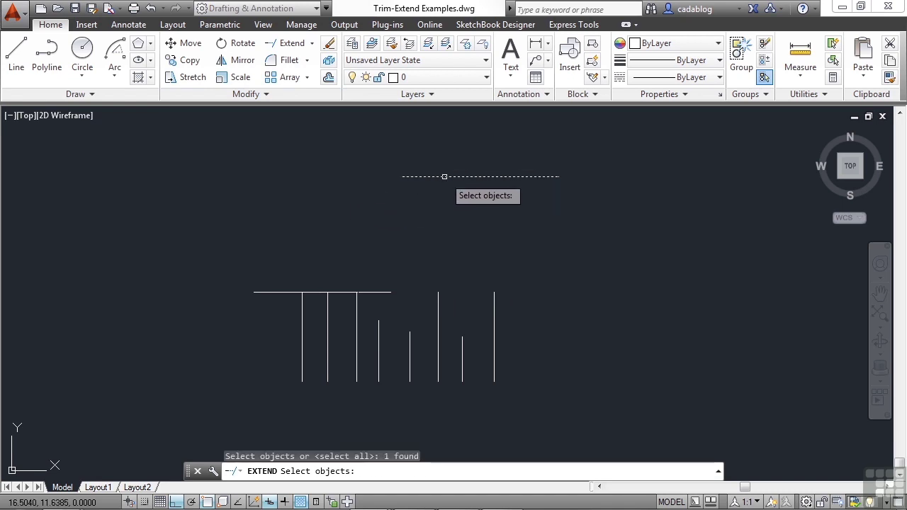
key(Return)
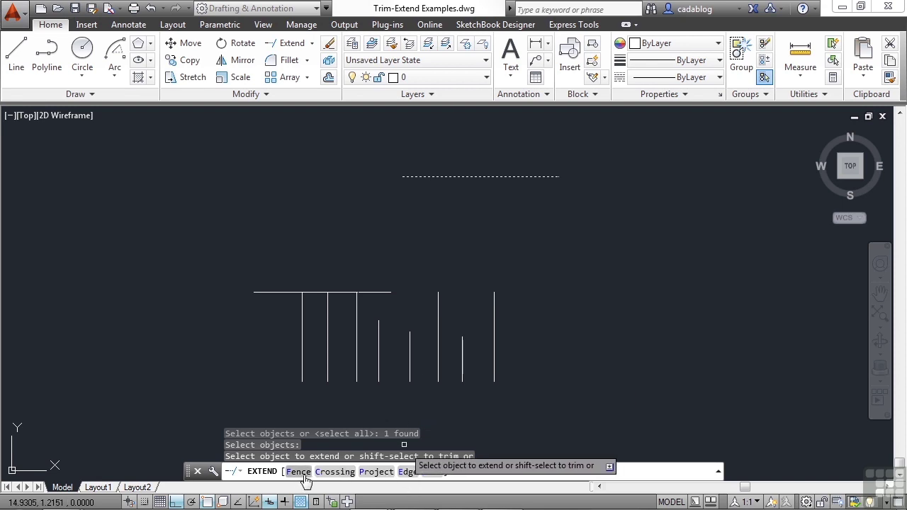
click(407, 473)
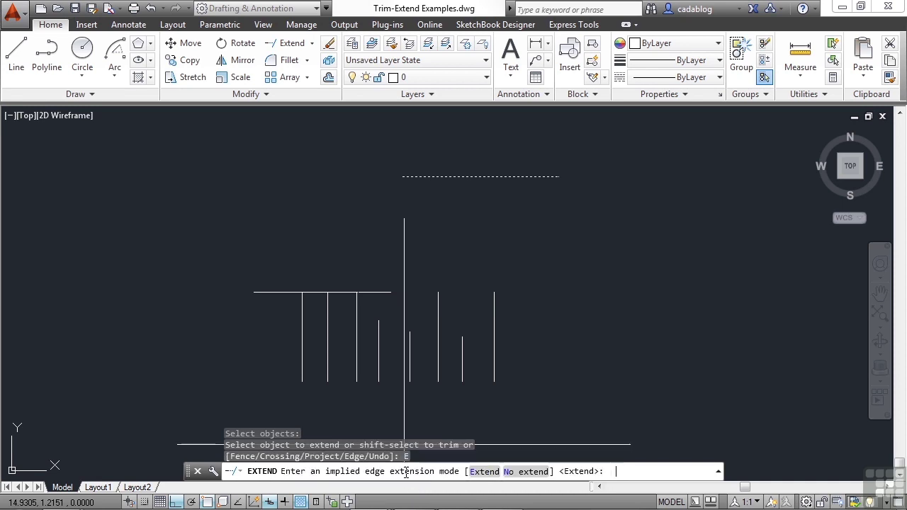
click(486, 475)
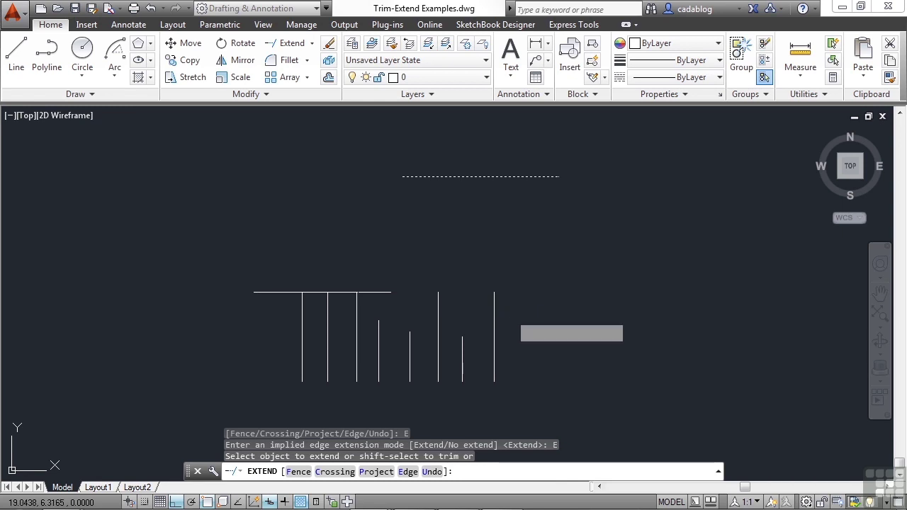
Step: Extend the right-hand lines and the three left vertical lines up to the boundary
click(509, 313)
click(370, 351)
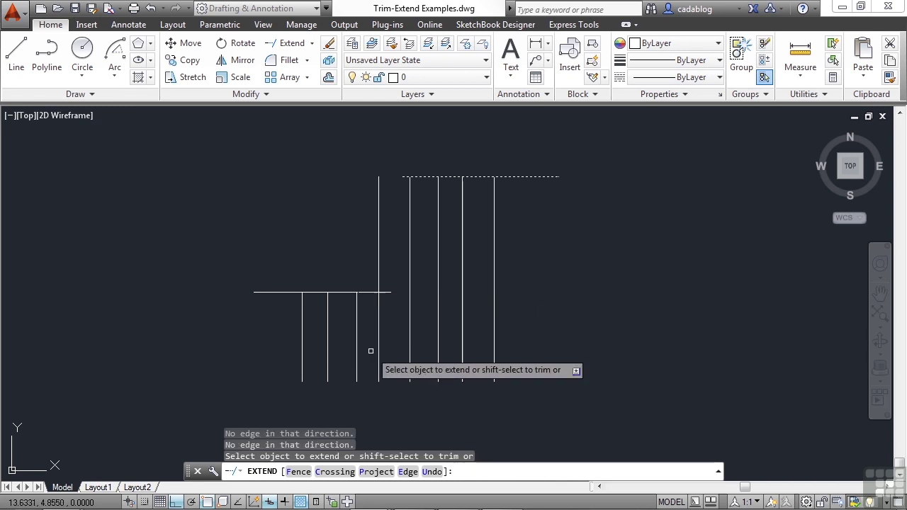
click(356, 300)
click(327, 306)
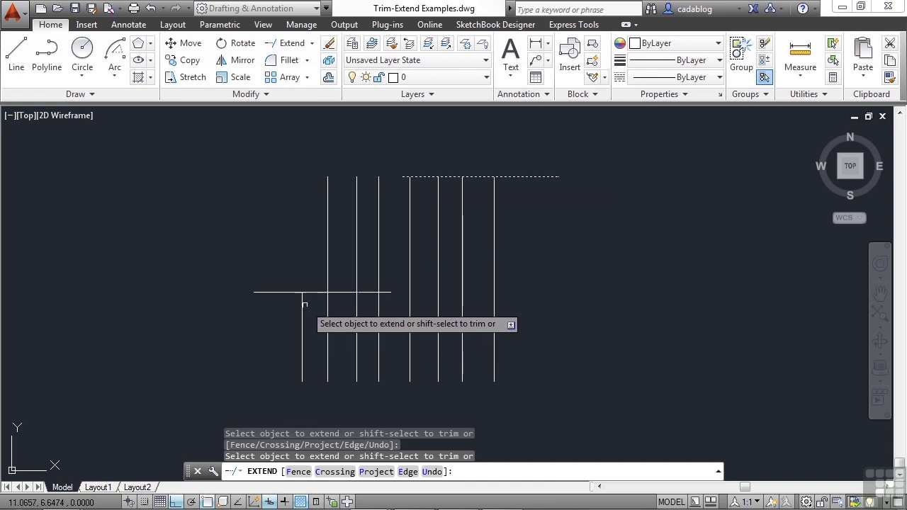
click(303, 305)
key(Return)
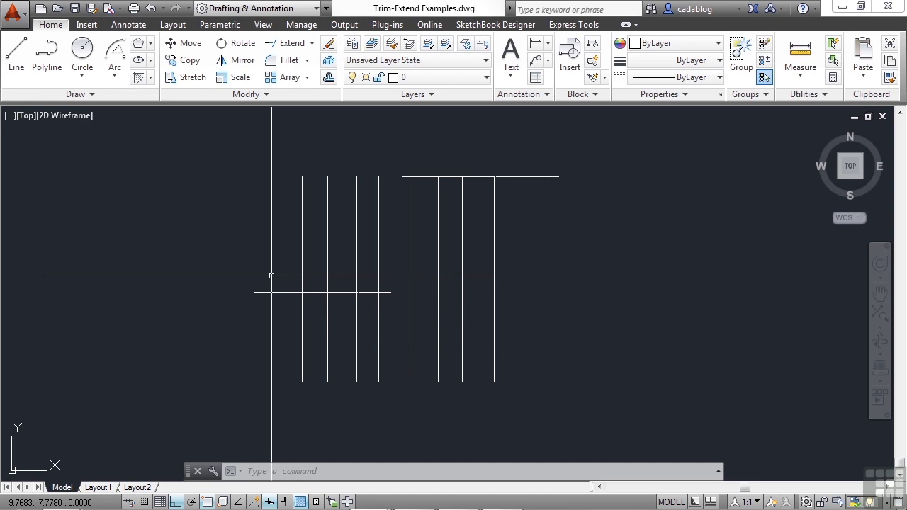
Step: Zoom out, pan to the three concentric circles with two horizontal lines, and zoom in
scroll(272, 278, down, 4)
scroll(272, 278, down, 2)
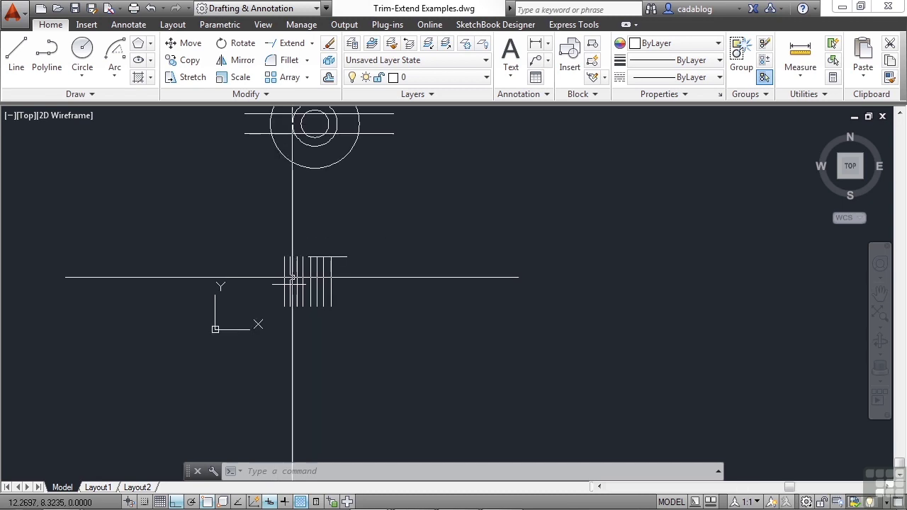
middle_drag(338, 218, 340, 317)
scroll(312, 199, up, 4)
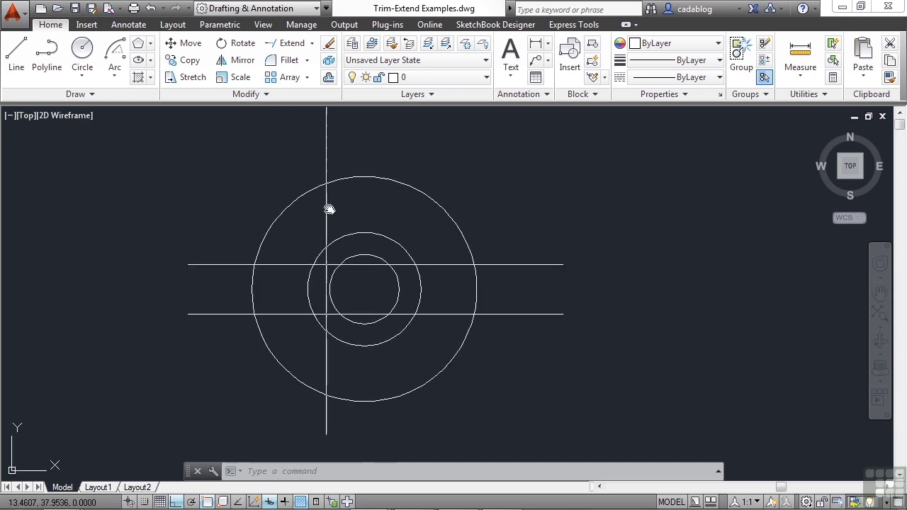
middle_drag(328, 203, 353, 195)
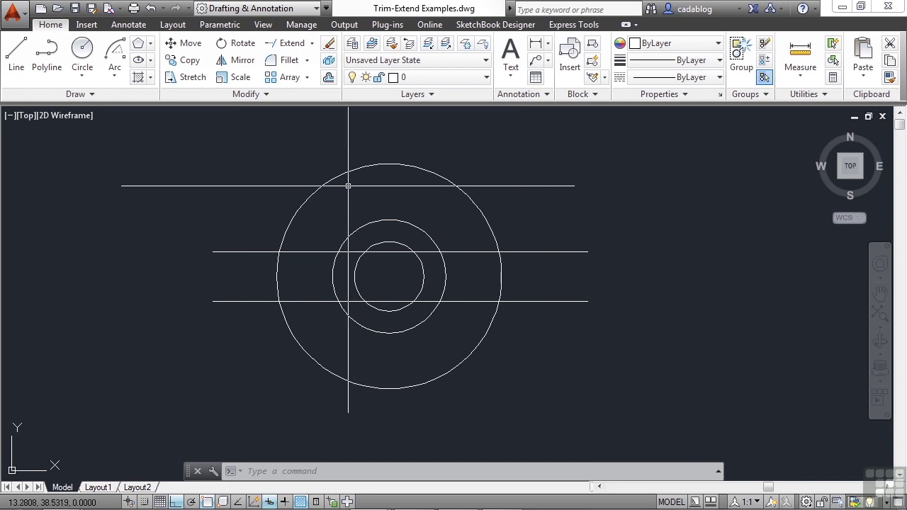
click(348, 186)
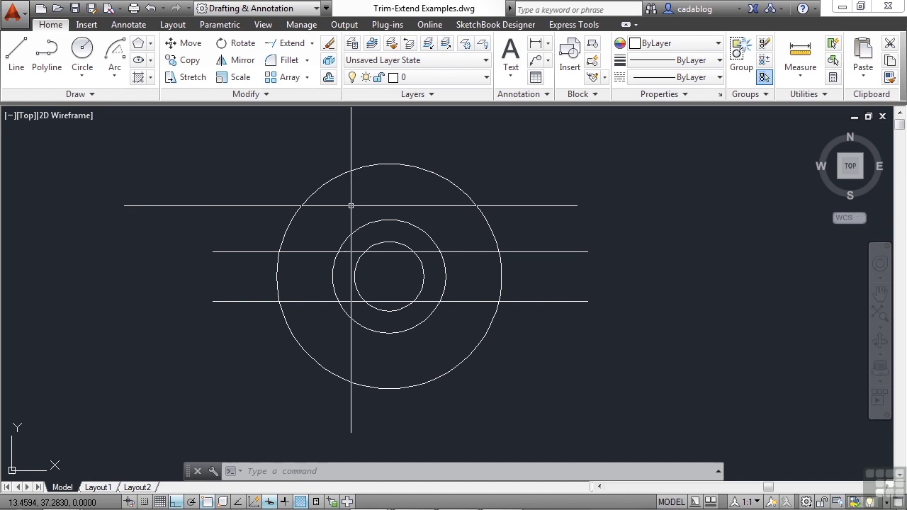
scroll(348, 234, up, 2)
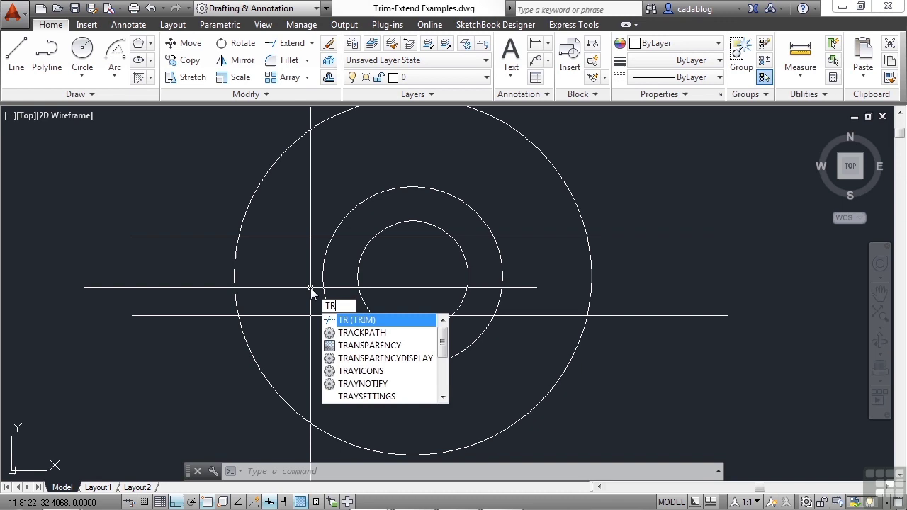
Step: Start TRIM with every circle and line crossing-selected as cutting edges
key(Return)
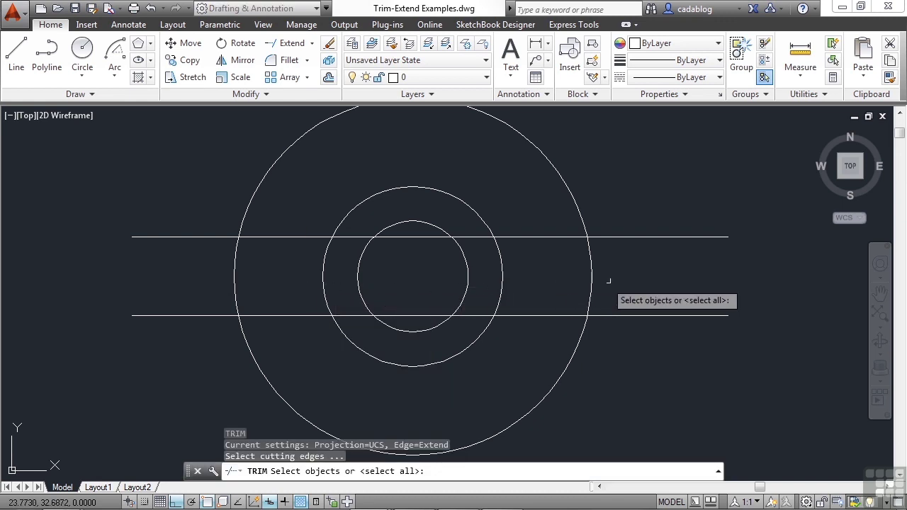
click(644, 192)
click(191, 356)
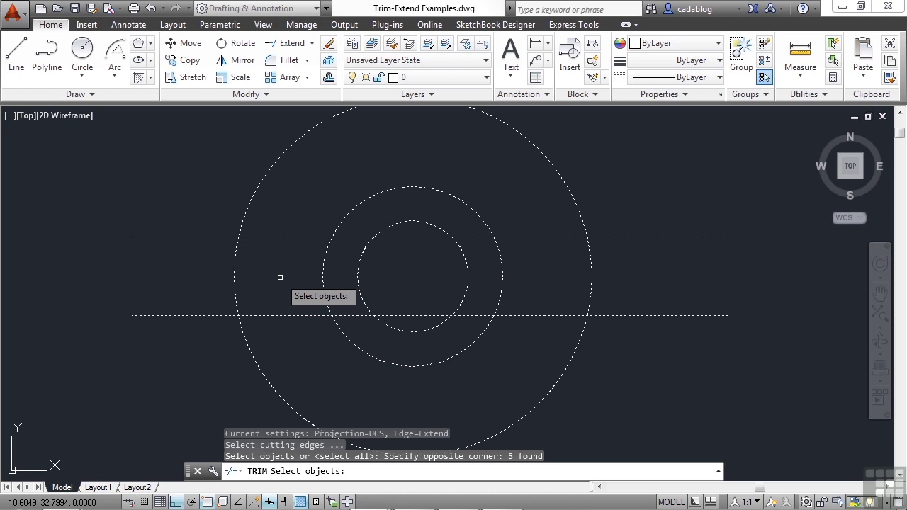
key(Return)
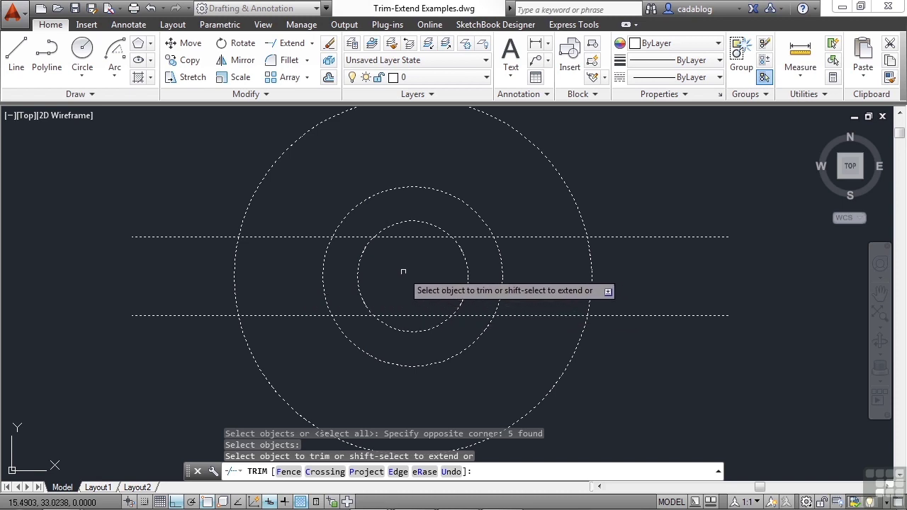
Step: Trim the inner circle's left arc and the line ends outside the outer circle
click(360, 252)
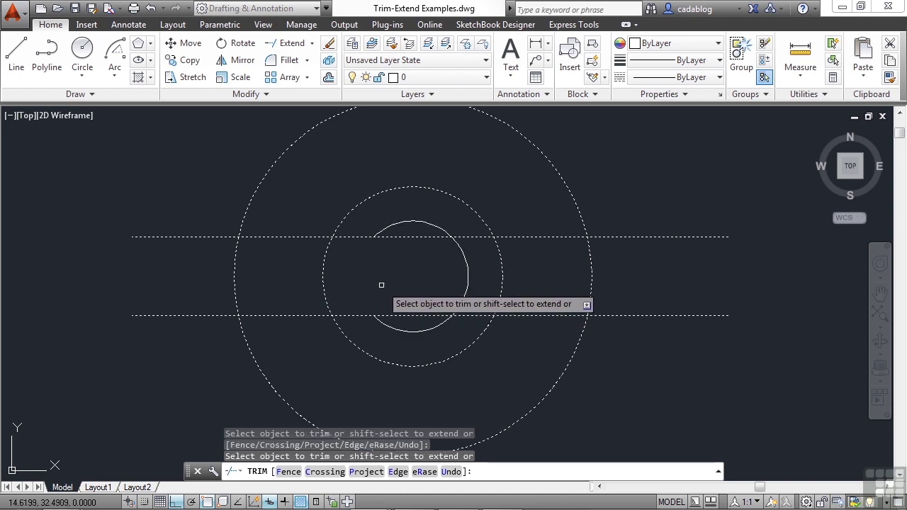
click(670, 217)
click(626, 358)
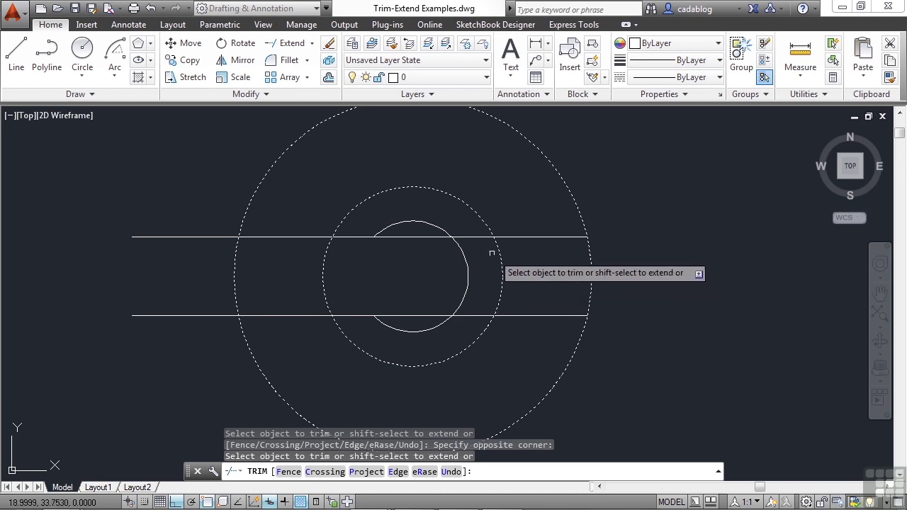
click(471, 236)
click(471, 324)
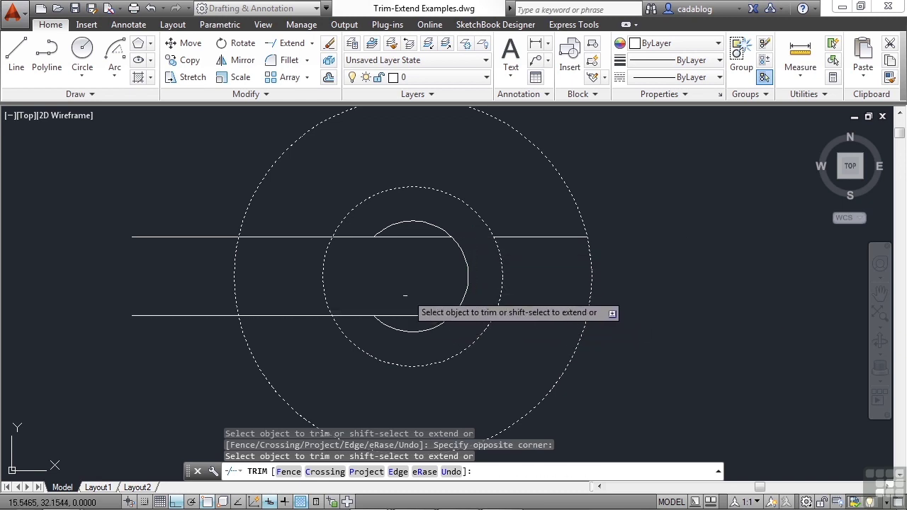
click(206, 208)
click(166, 329)
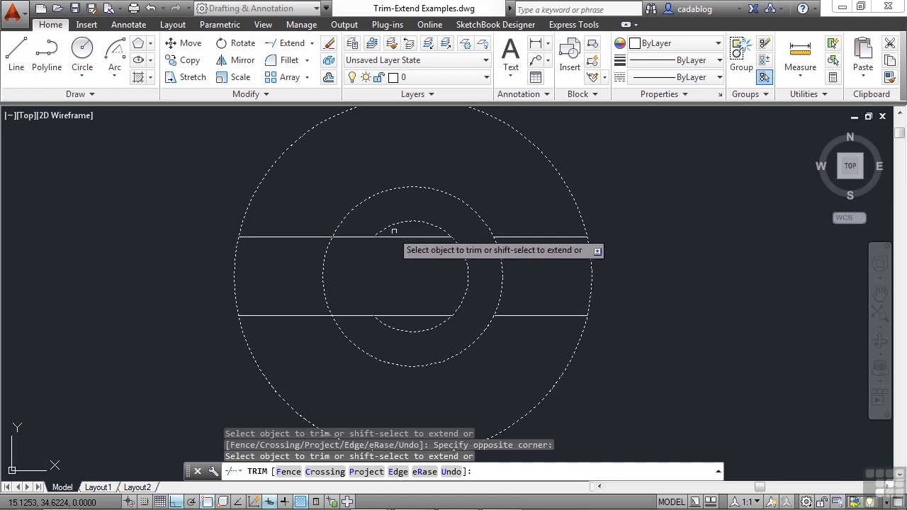
Step: Cut away the remaining left arcs and line pieces inside the slot
click(407, 316)
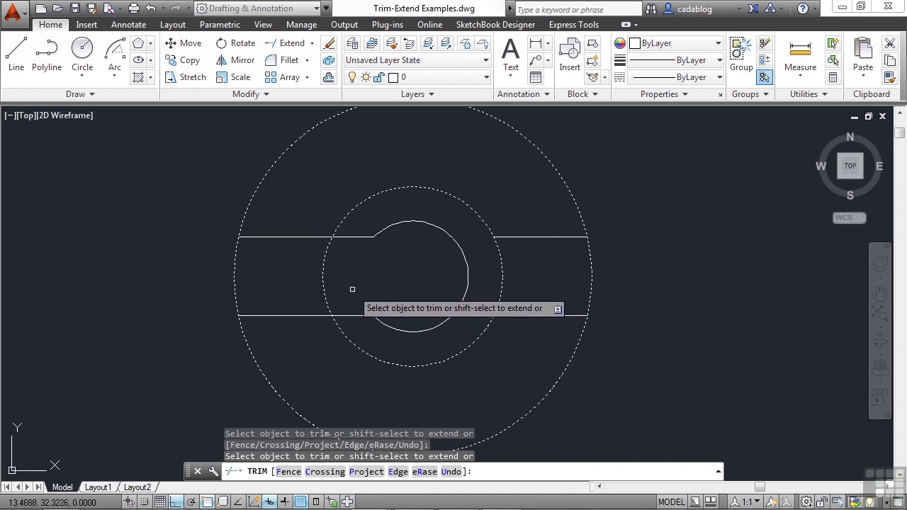
click(330, 265)
click(306, 274)
click(273, 262)
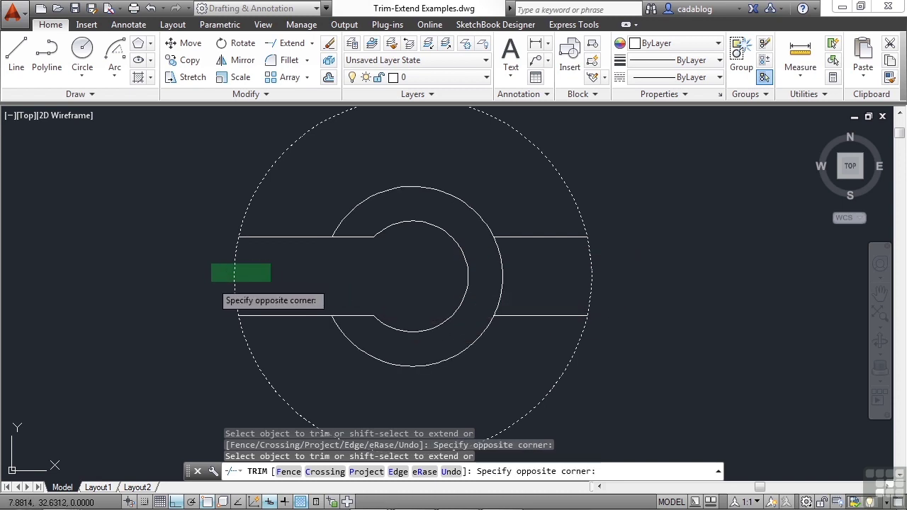
click(209, 279)
click(498, 283)
Step: End the trim, erase the two line pieces right of the inner ring, and zoom out
key(Return)
click(559, 220)
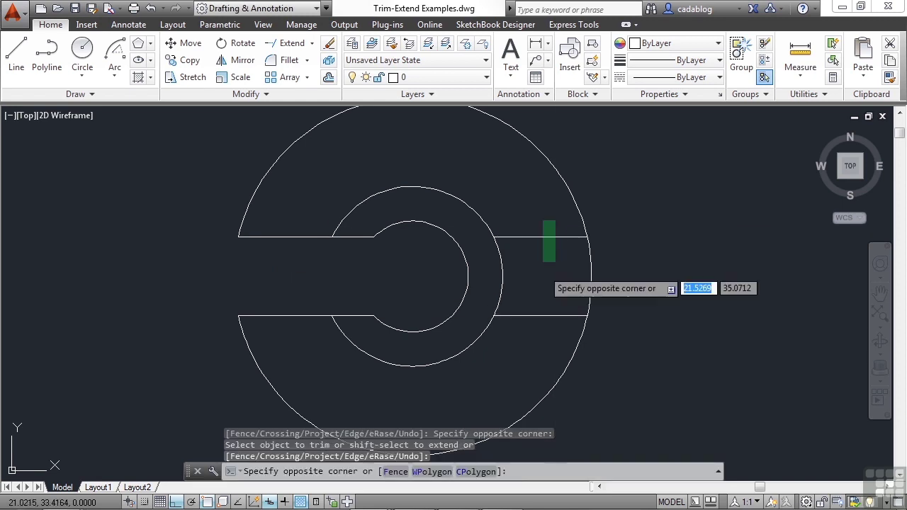
click(533, 320)
key(Delete)
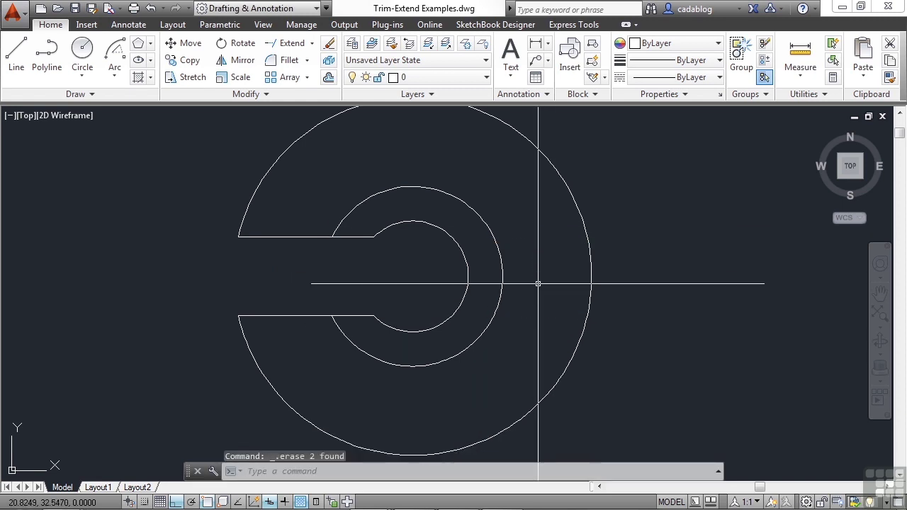
scroll(300, 273, down, 2)
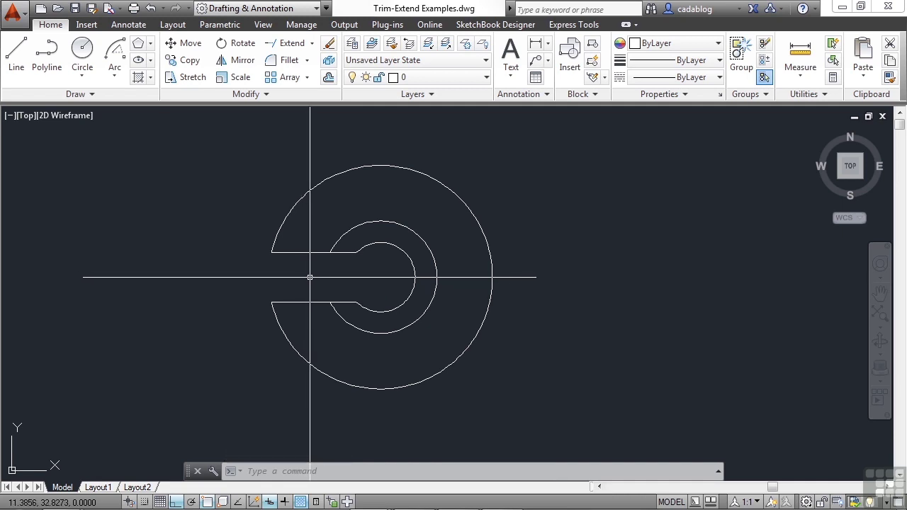
Step: Start TRIM with the outer circle and both slot lines as cutting edges
key(Return)
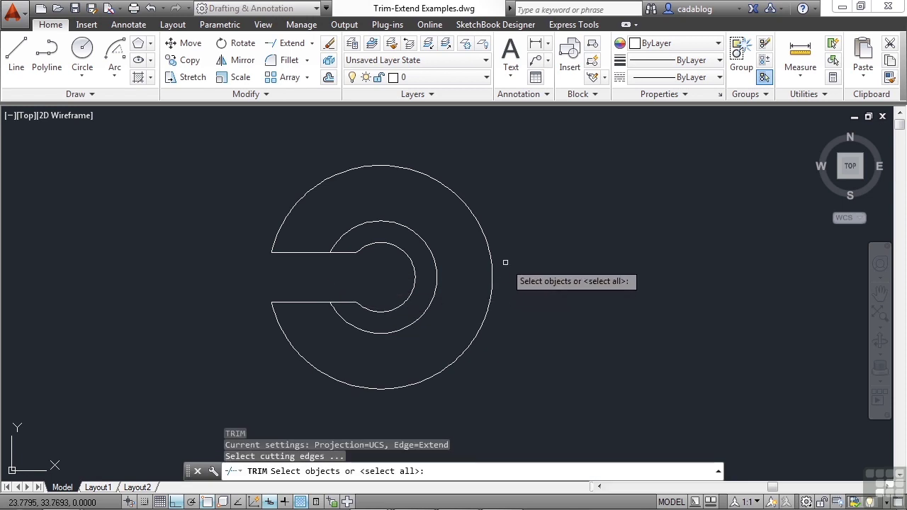
click(506, 261)
click(469, 292)
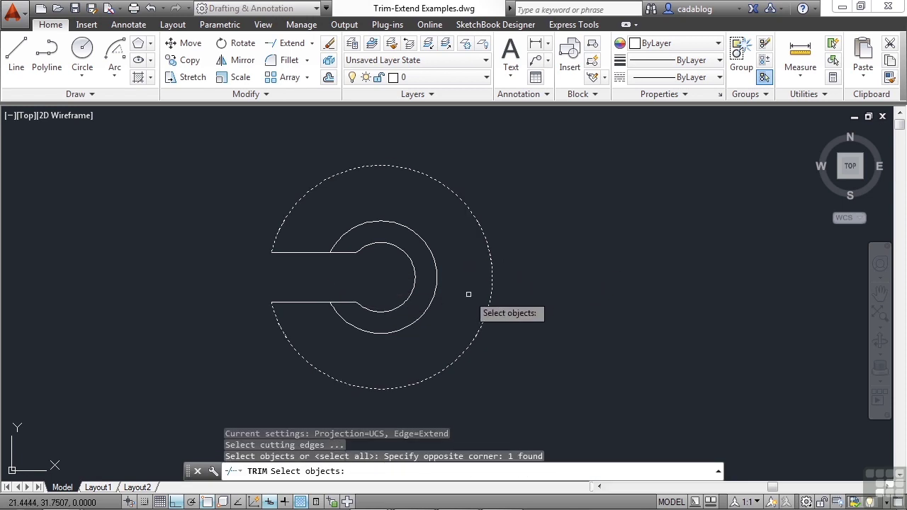
click(348, 253)
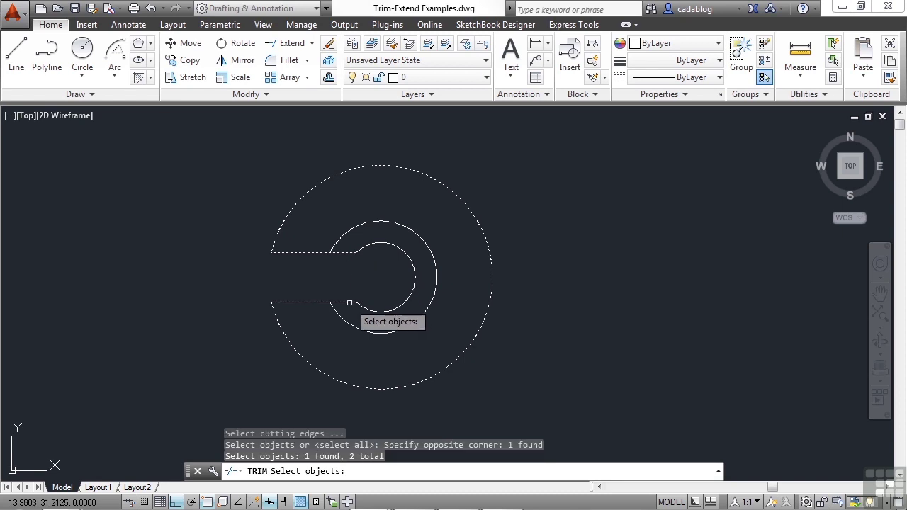
click(353, 303)
key(Return)
Step: Shift-extend the upper and lower slot lines rightward to the outer circle
click(345, 303)
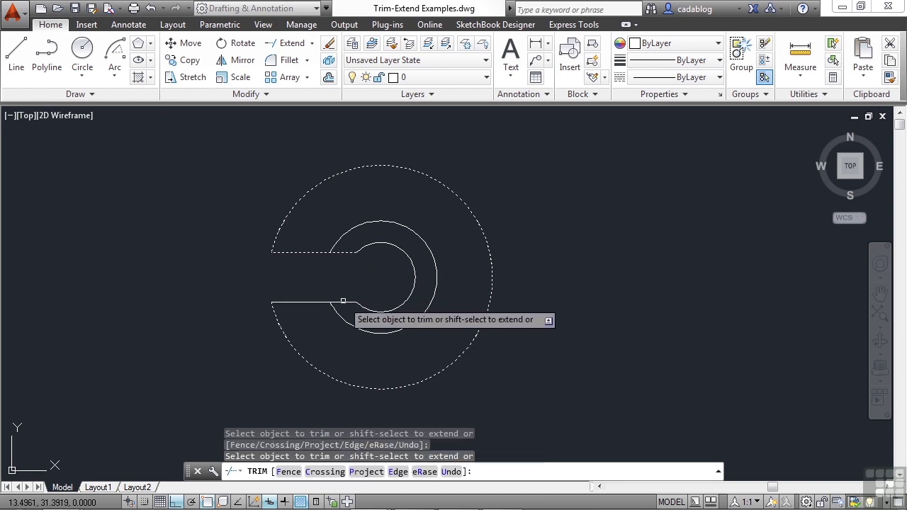
click(344, 248)
click(294, 244)
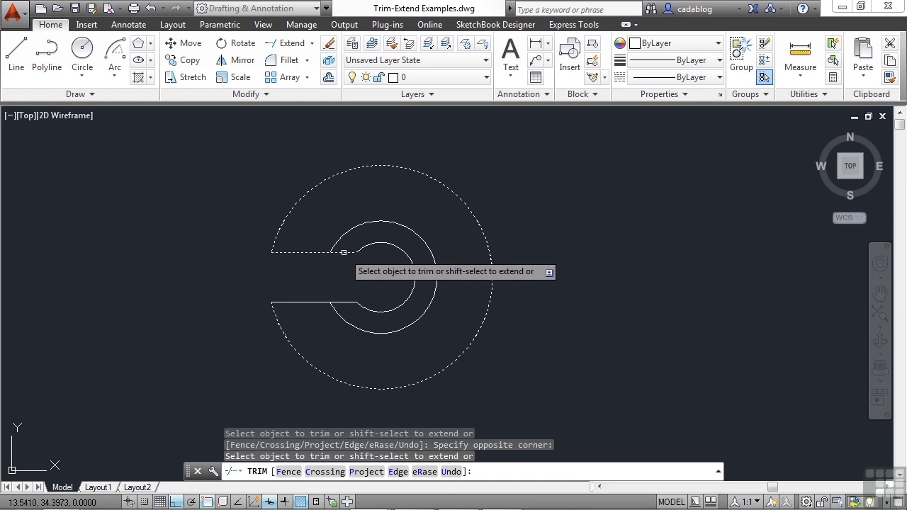
shift+click(343, 252)
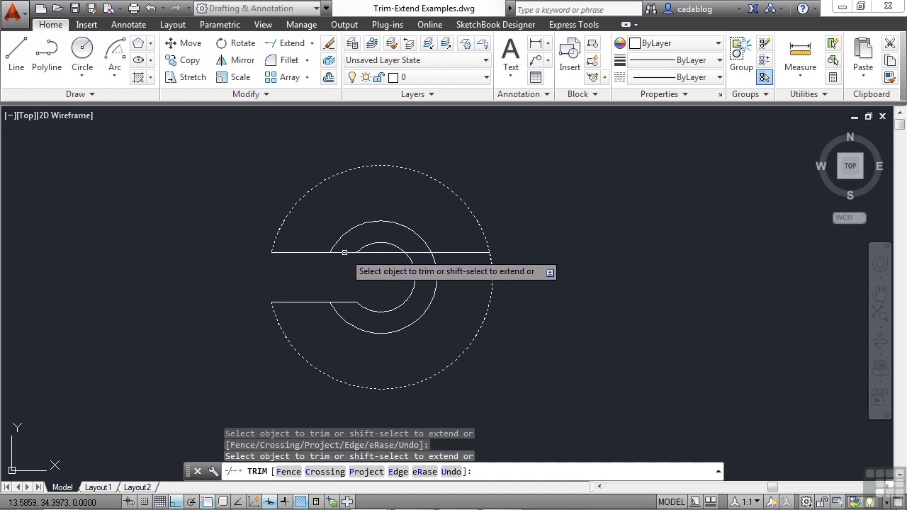
shift+click(348, 301)
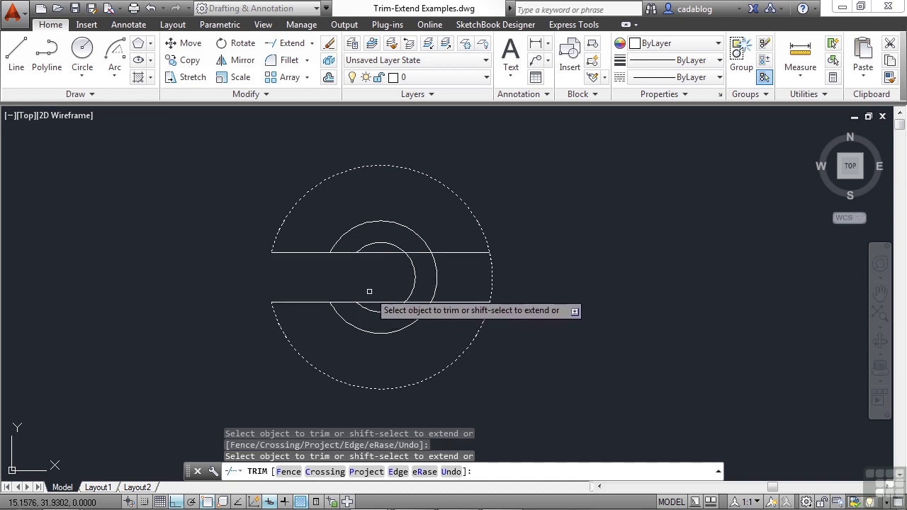
key(Return)
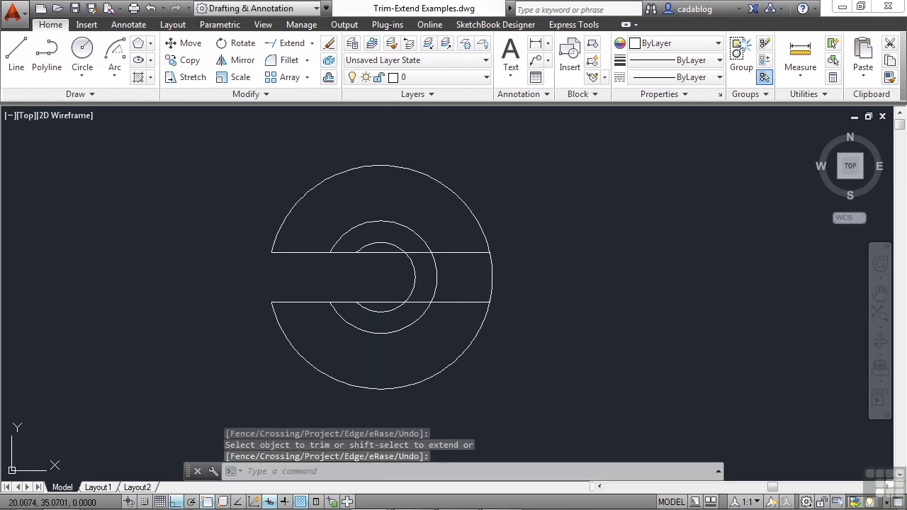
Step: Trim the upper and lower slot line pieces lying between the two inner circles
key(Return)
click(446, 223)
click(323, 334)
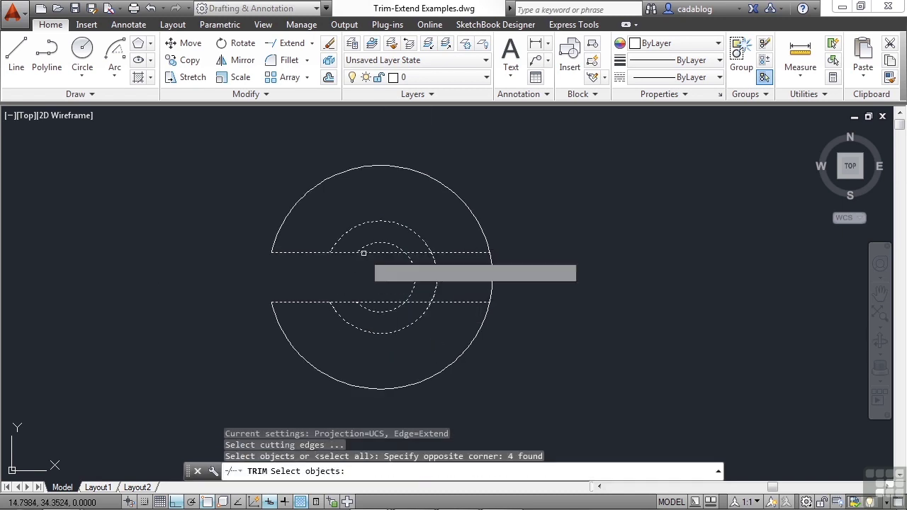
key(Return)
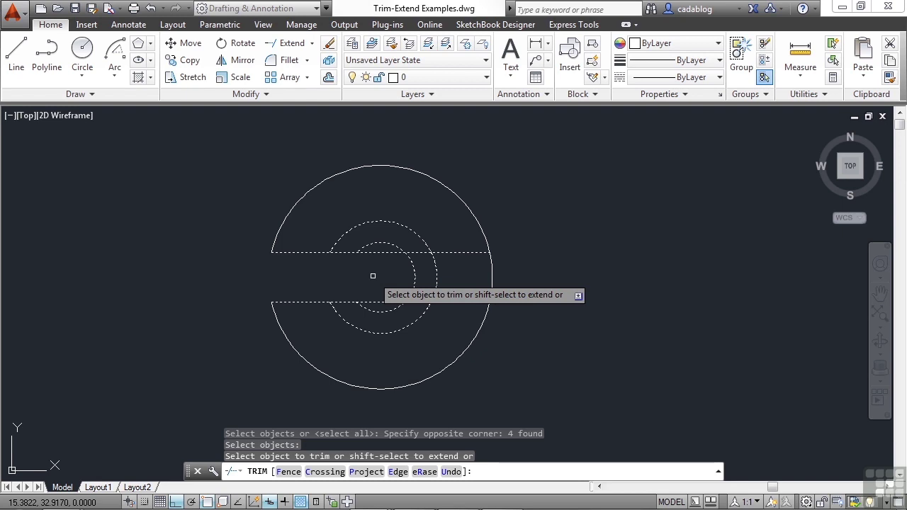
click(423, 253)
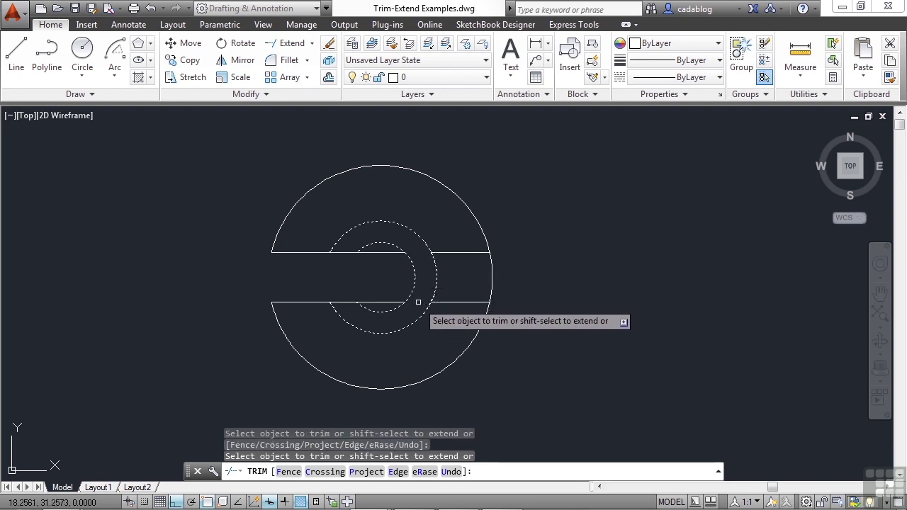
scroll(425, 292, up, 2)
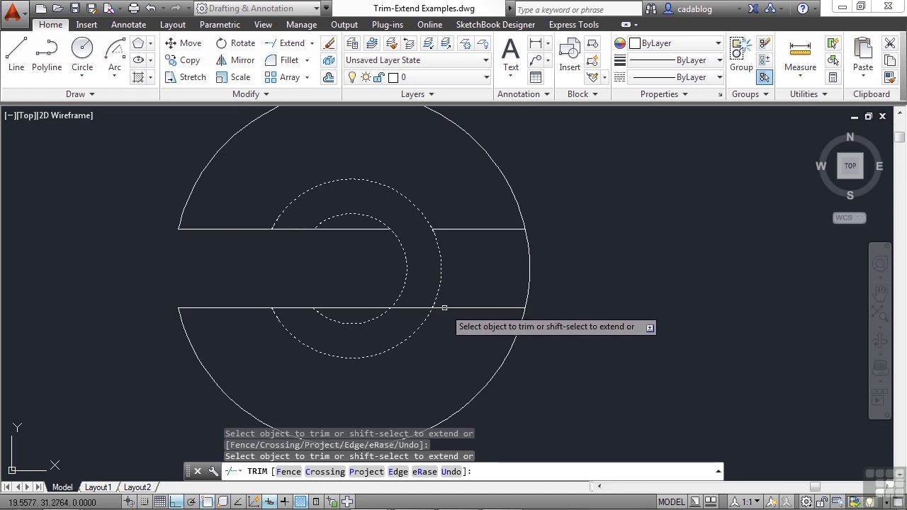
click(444, 225)
click(435, 241)
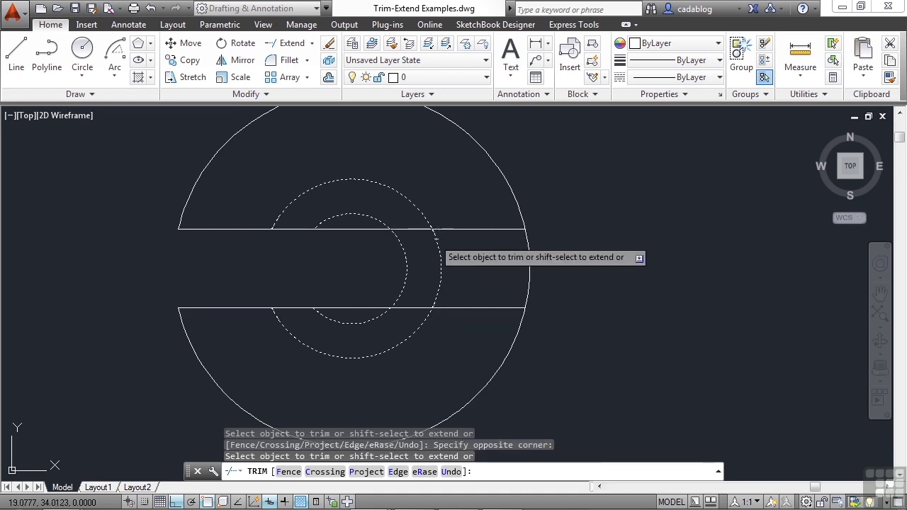
key(Return)
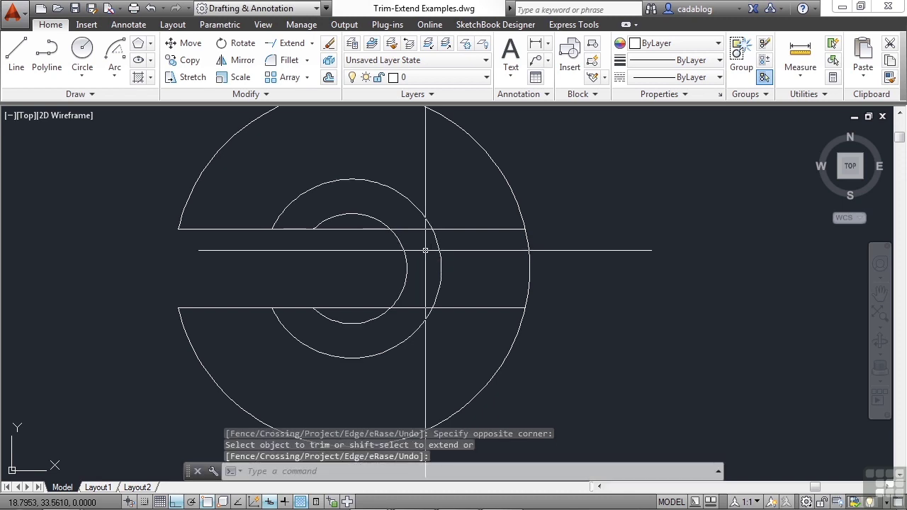
Step: Start EXTEND (EXT) and window-select all seven objects as boundary edges
text(ex)
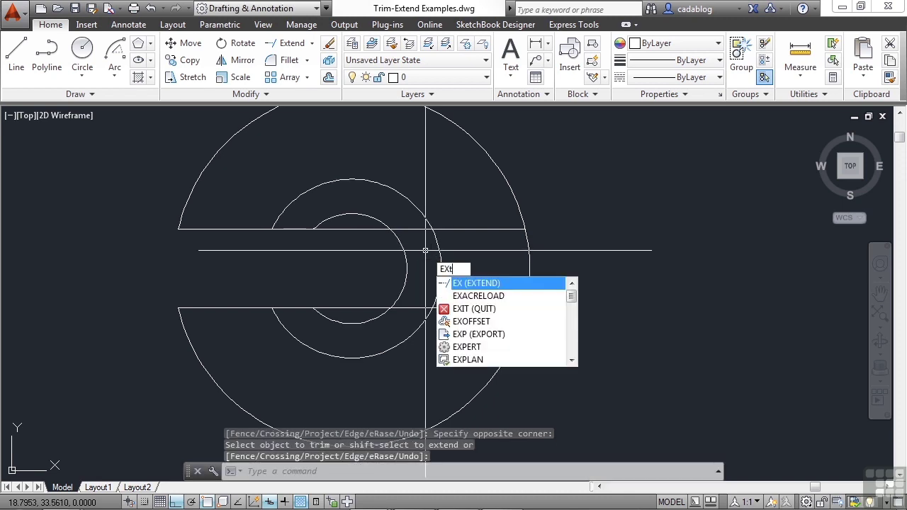
text(t)
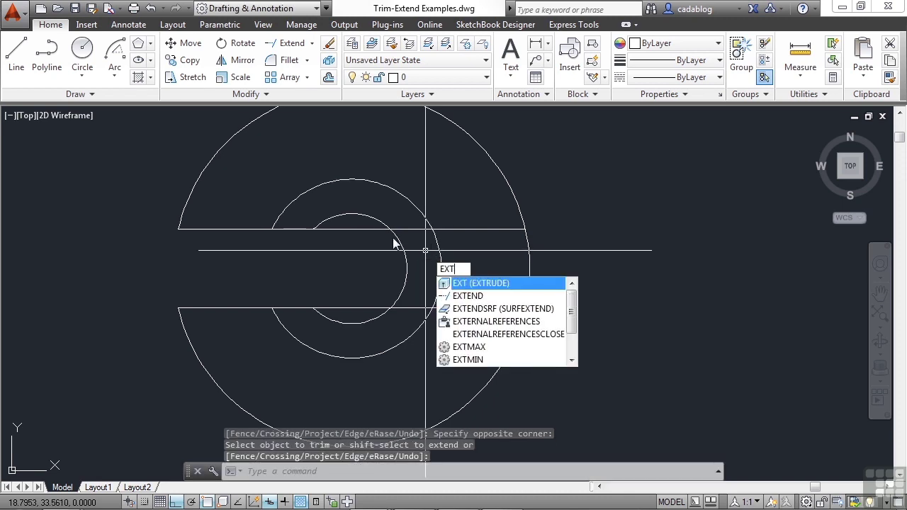
click(457, 296)
click(556, 196)
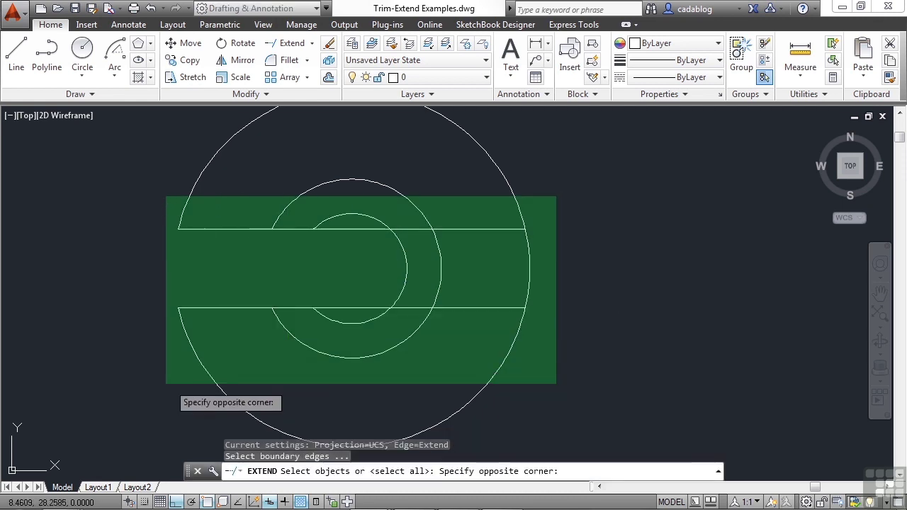
click(153, 379)
key(Return)
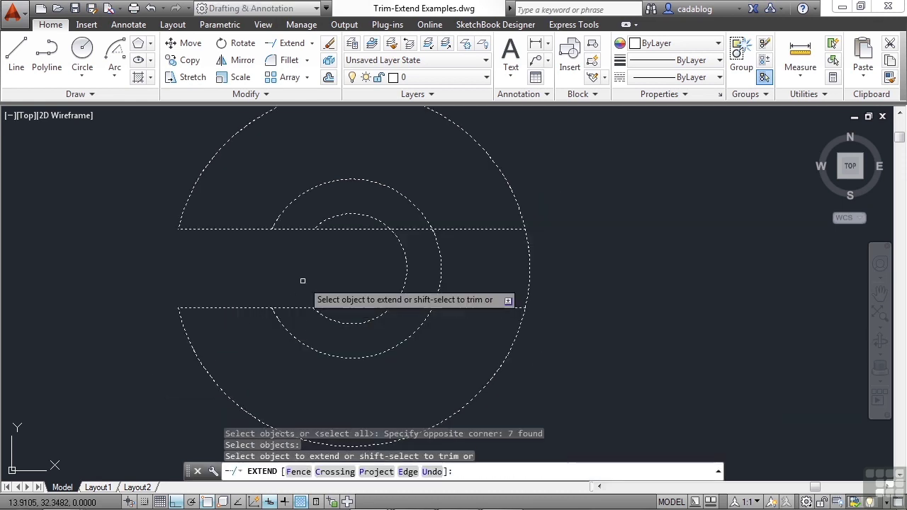
Step: Extend the left and right parts of both horizontal slot lines to their boundaries
click(185, 201)
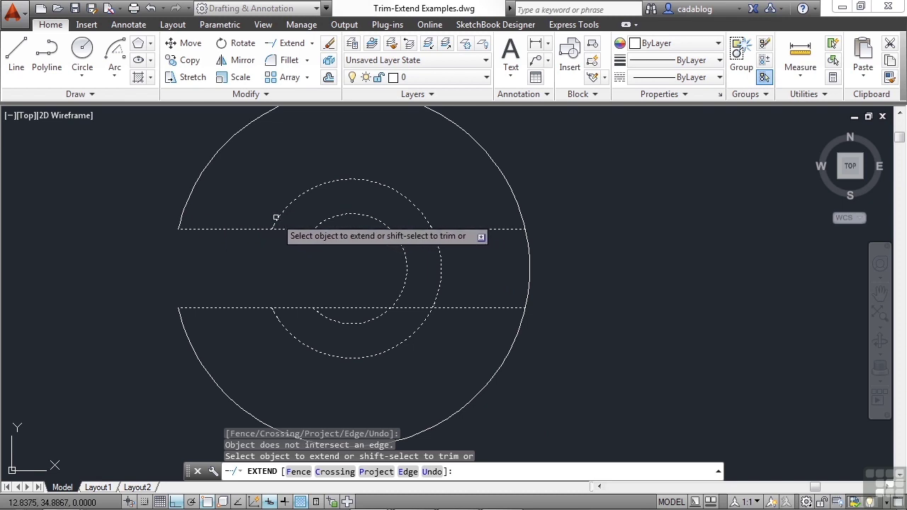
click(279, 218)
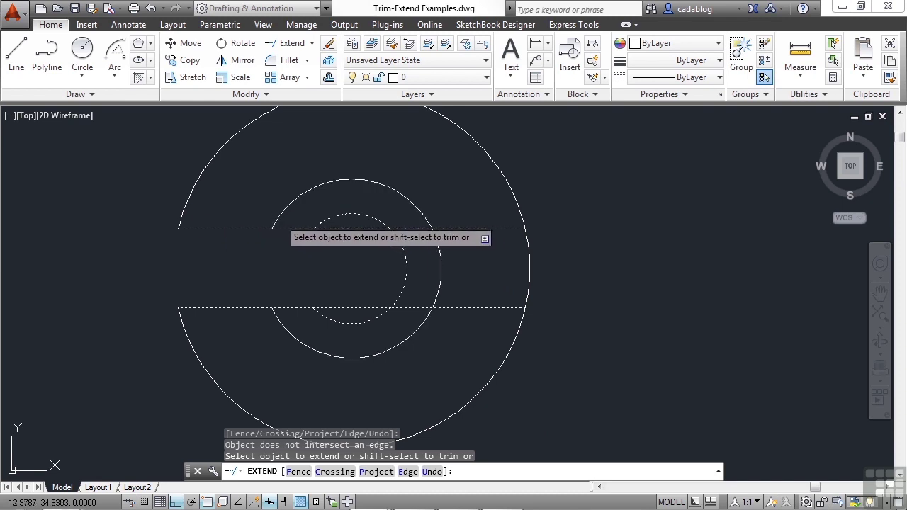
click(420, 230)
click(411, 312)
click(408, 305)
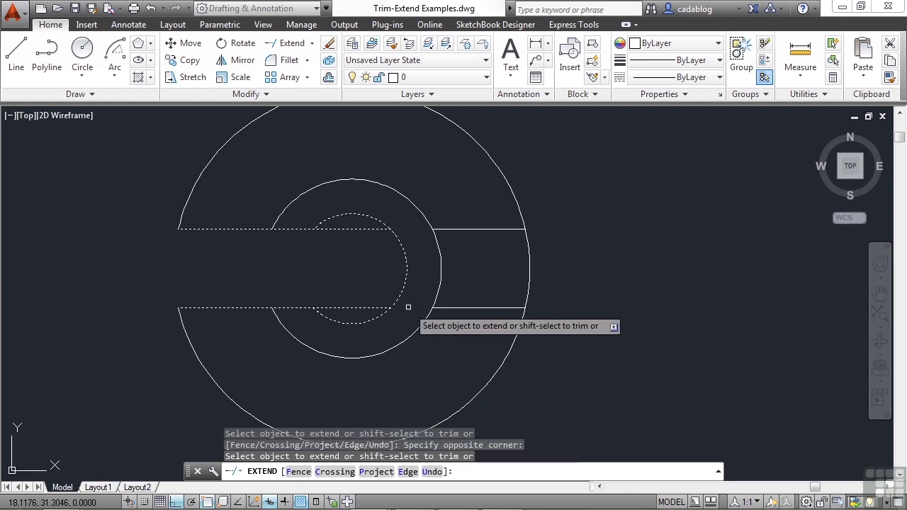
click(357, 309)
click(335, 225)
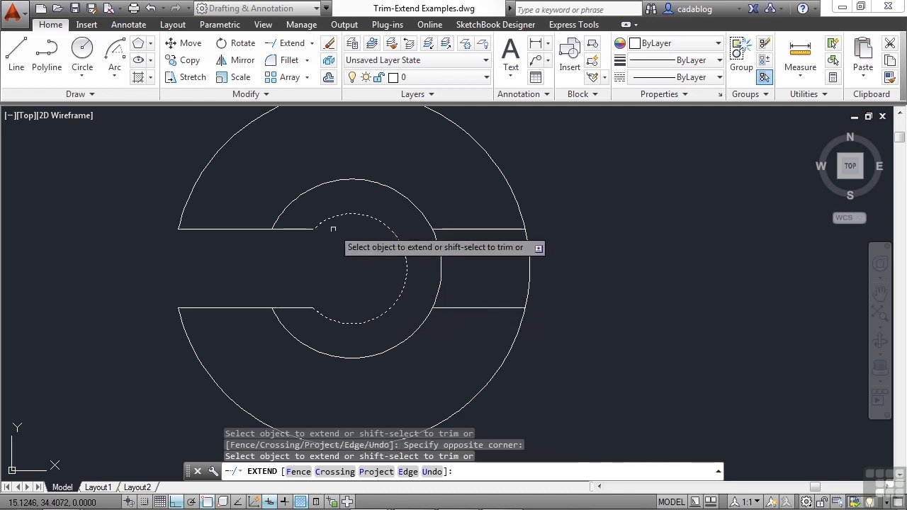
Step: Extend the open inner arcs so both inner circles are whole again
click(302, 231)
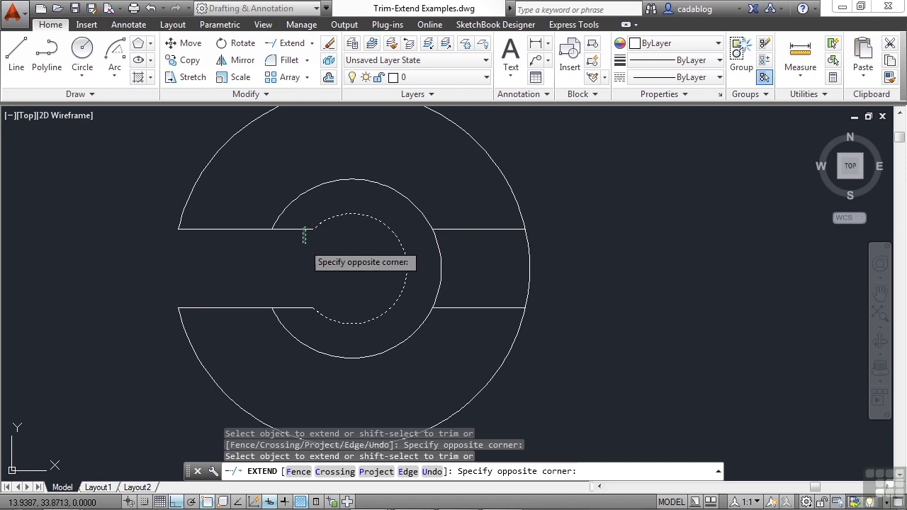
click(292, 322)
key(Return)
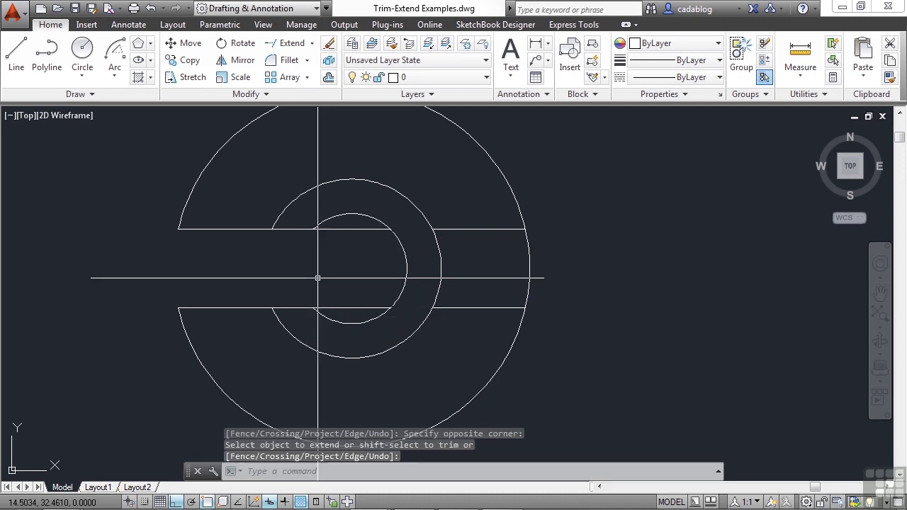
scroll(317, 278, down, 2)
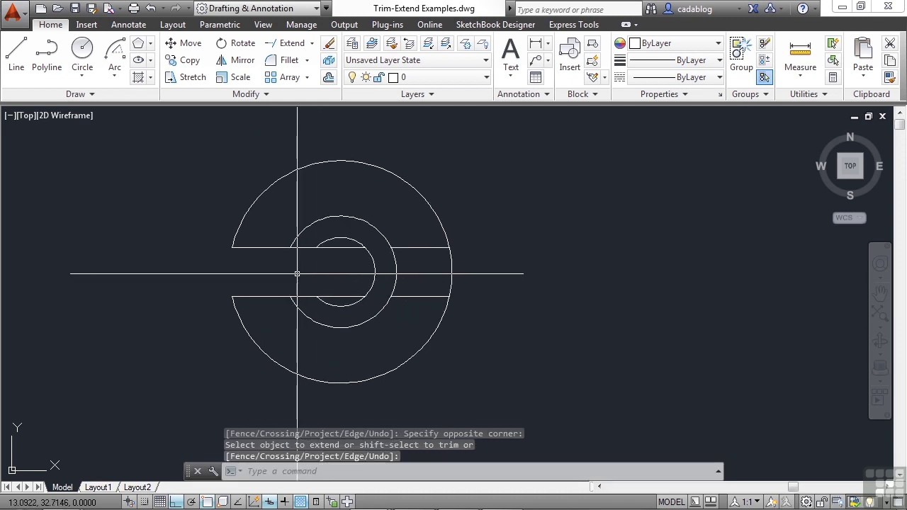